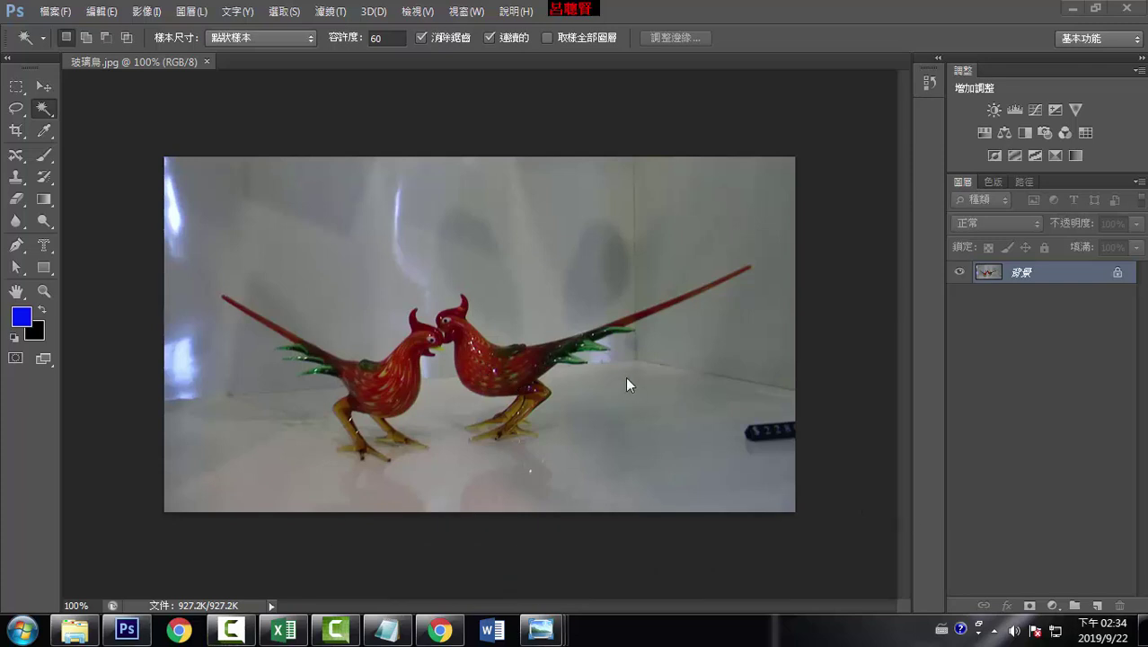
# - Show the Channels list and compare the RGB, Red, Green and Blue channels, ending on Blue
pyautogui.click(996, 181)
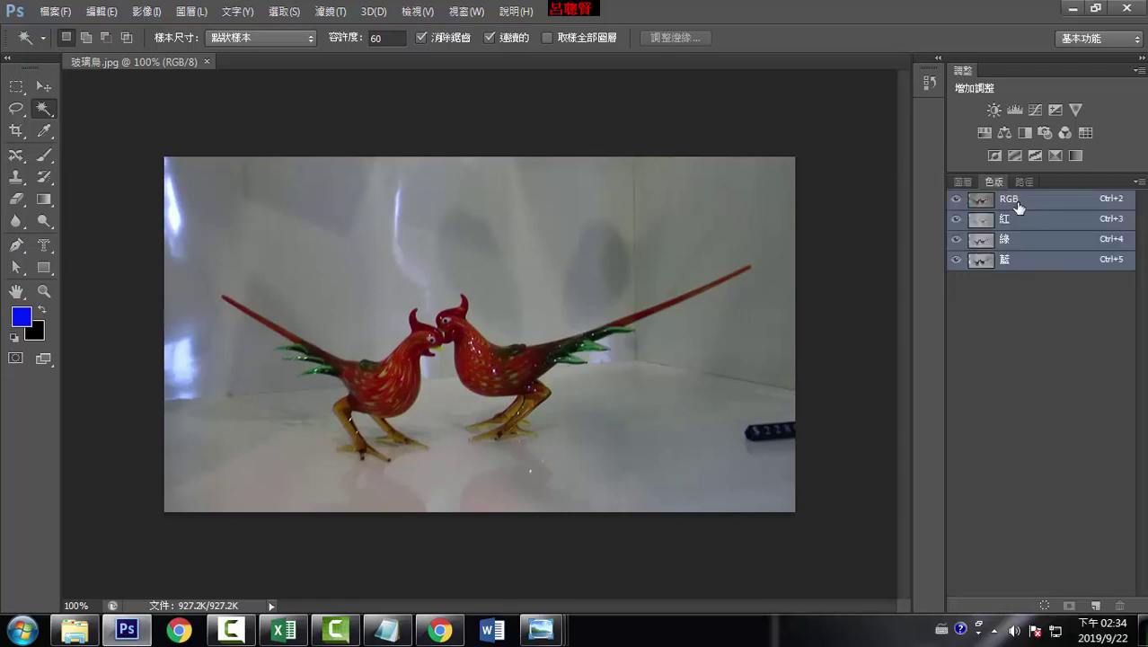
pyautogui.click(1011, 220)
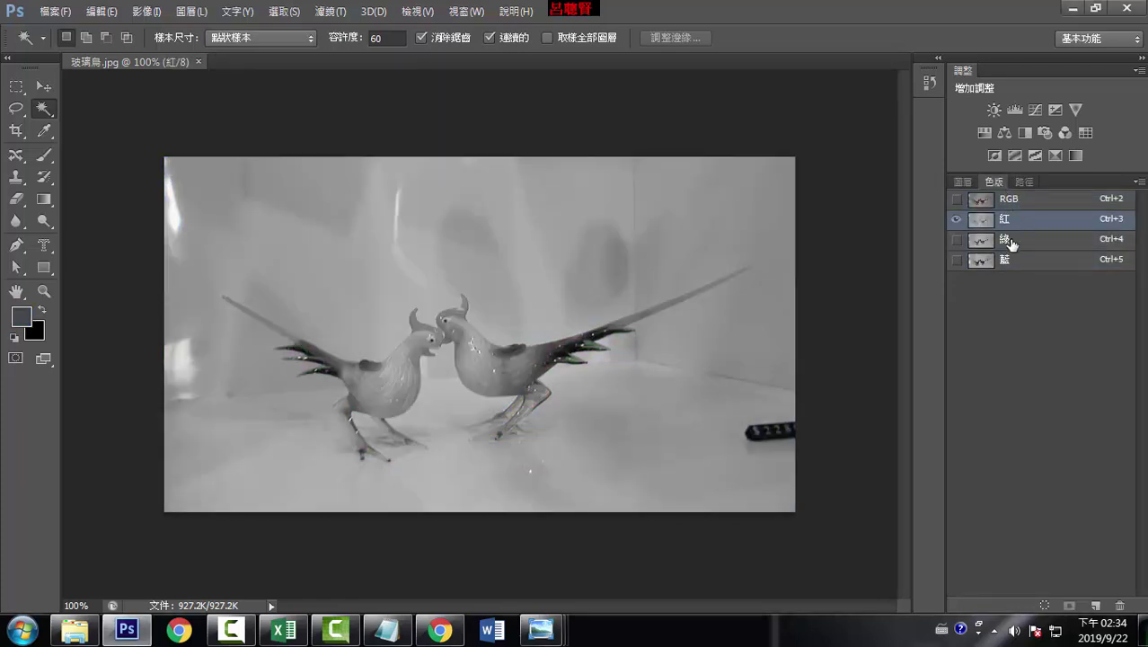
pyautogui.click(1009, 240)
pyautogui.click(1011, 261)
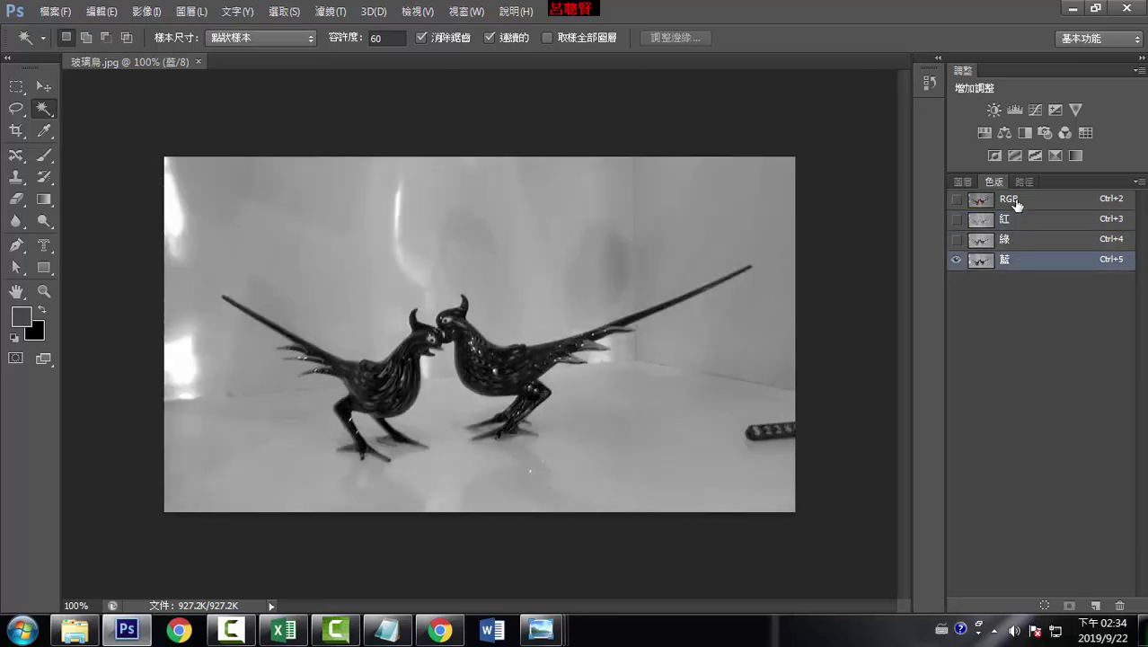
pyautogui.click(1010, 199)
pyautogui.click(1012, 240)
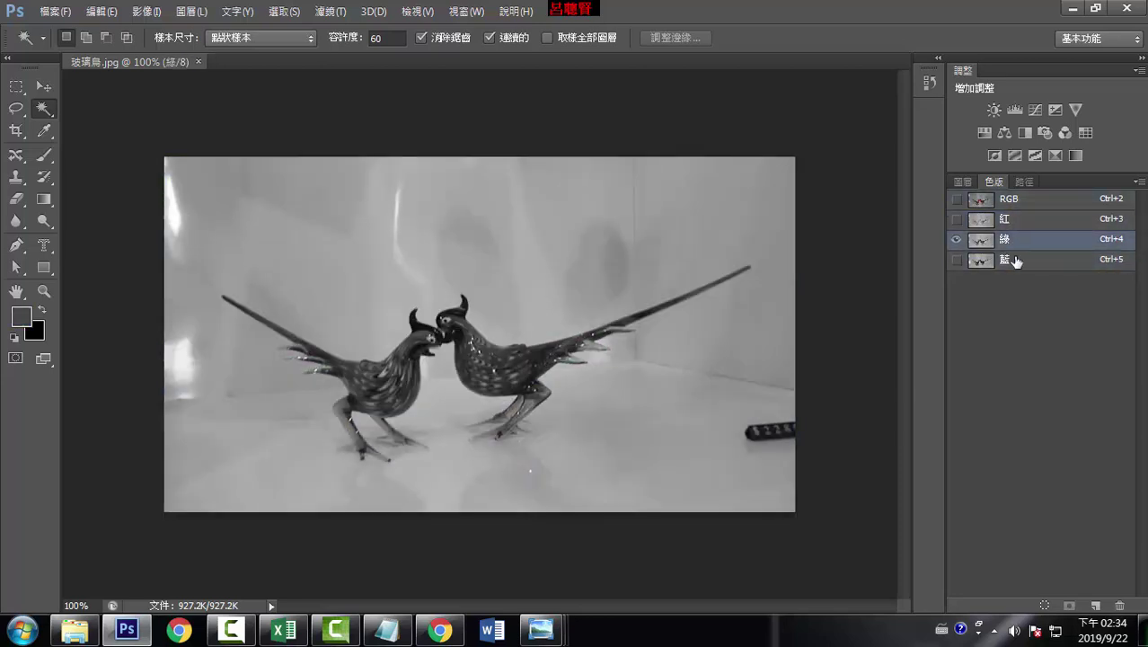
pyautogui.click(1015, 260)
pyautogui.click(1013, 243)
pyautogui.click(1011, 222)
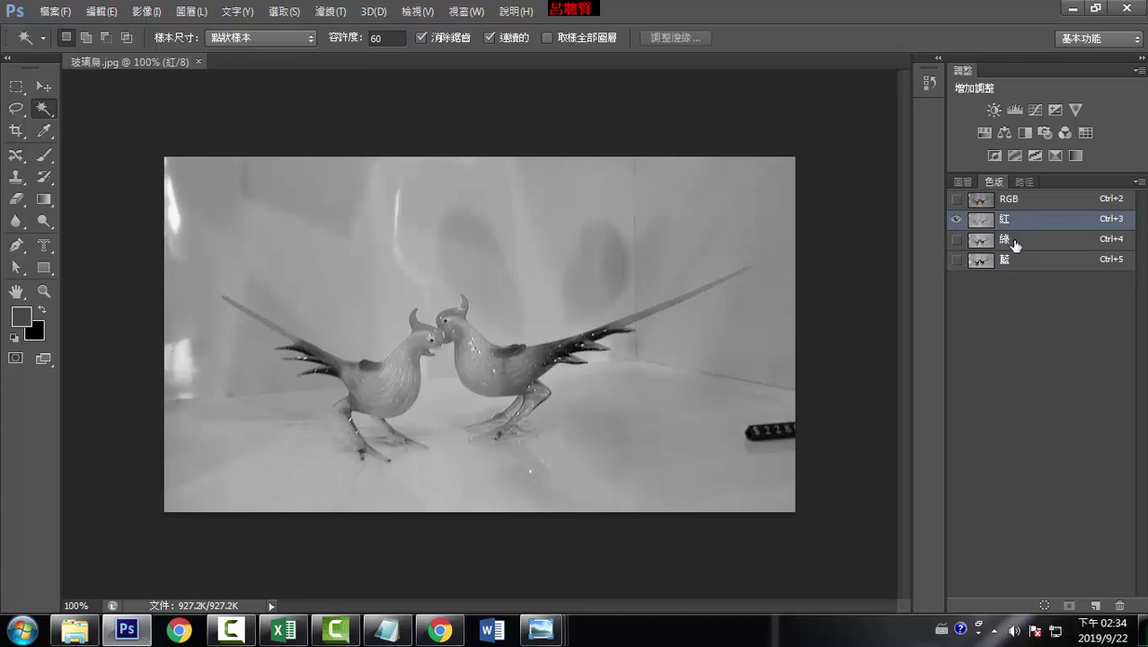
pyautogui.click(1015, 242)
pyautogui.click(1013, 260)
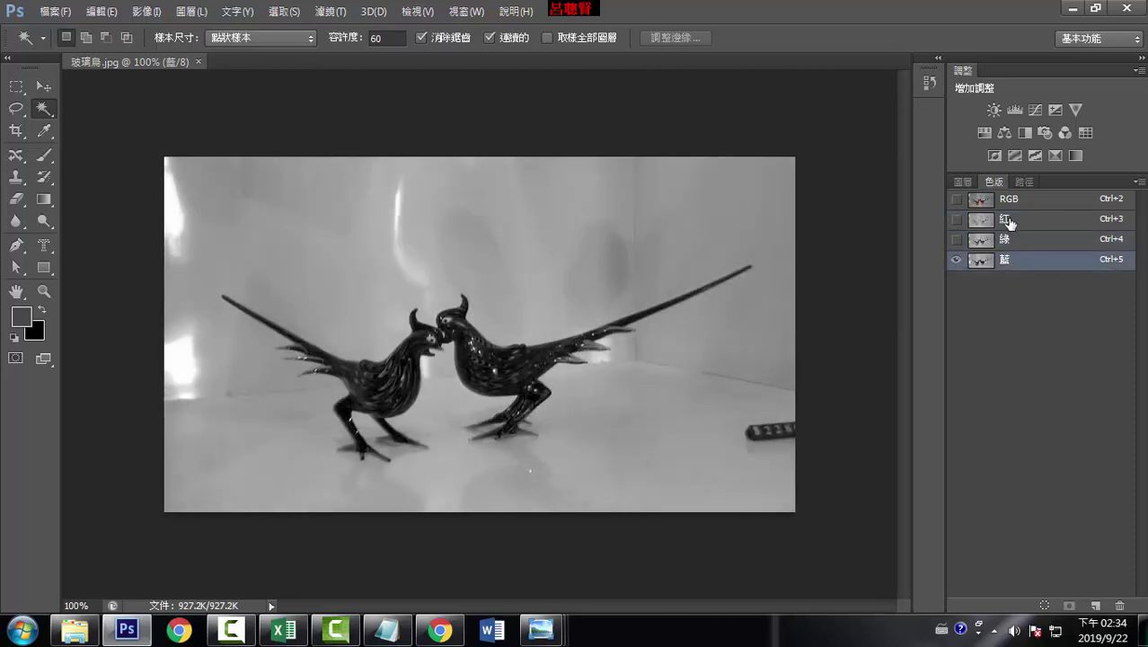
pyautogui.click(1009, 223)
pyautogui.click(1008, 241)
pyautogui.click(1007, 258)
# - Duplicate the Blue channel into a new channel named '藍 拷貝'
pyautogui.moveTo(1005, 261); pyautogui.dragTo(1095, 606)
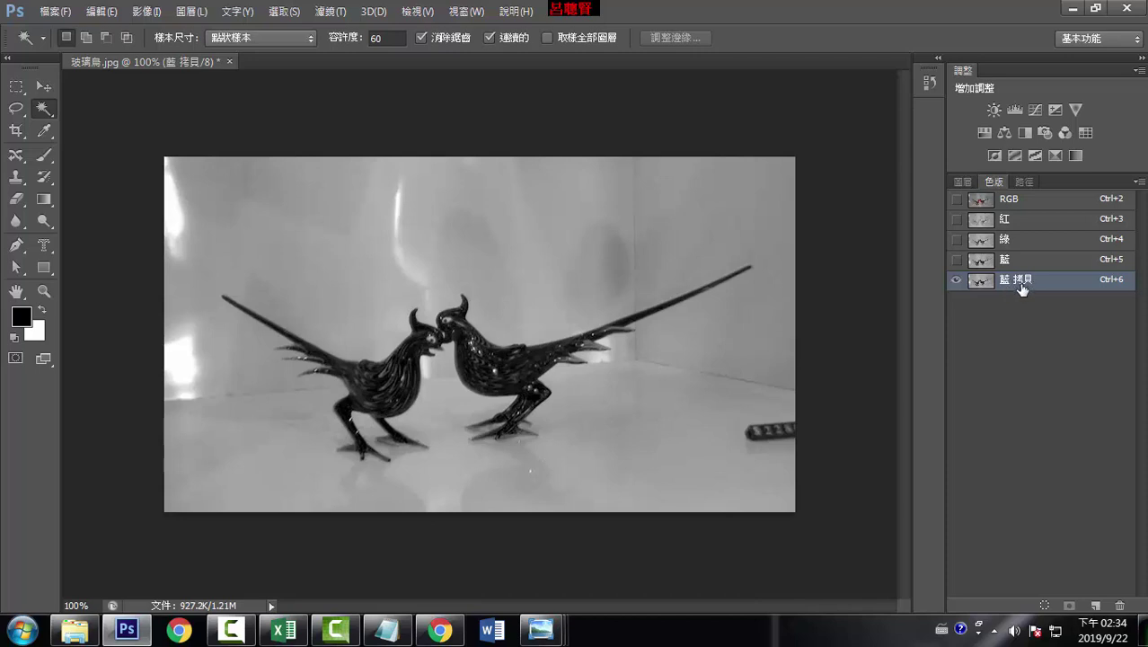
pyautogui.click(146, 12)
pyautogui.moveTo(158, 55)
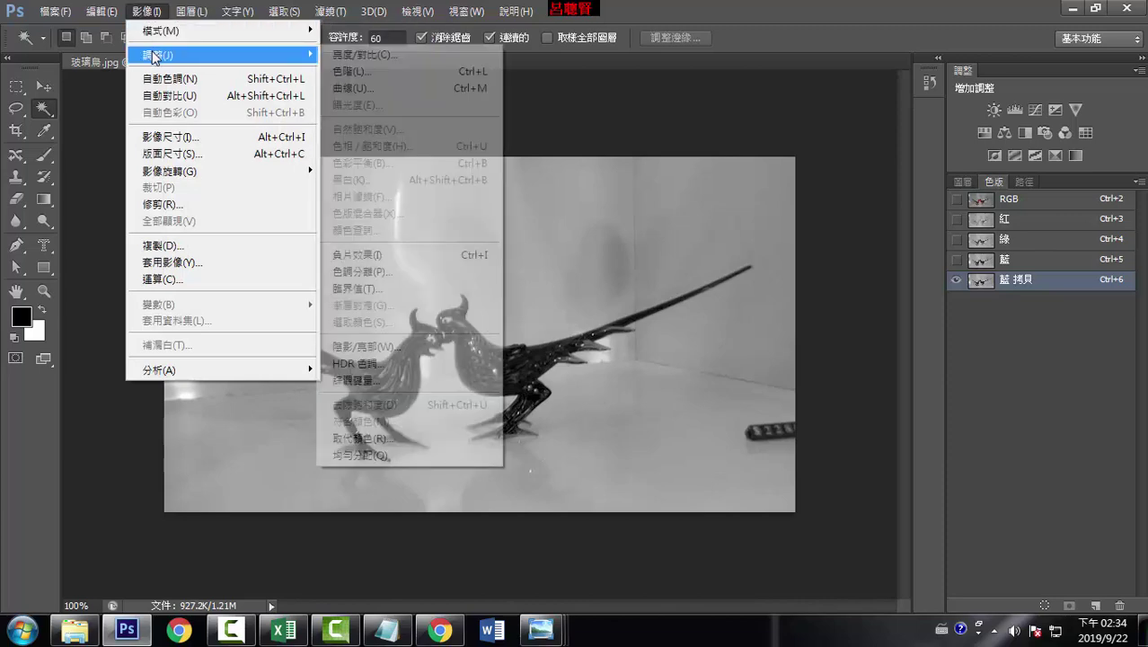
# - Apply Levels to the Blue copy with input levels 63, 1.00 and 85
pyautogui.click(362, 75)
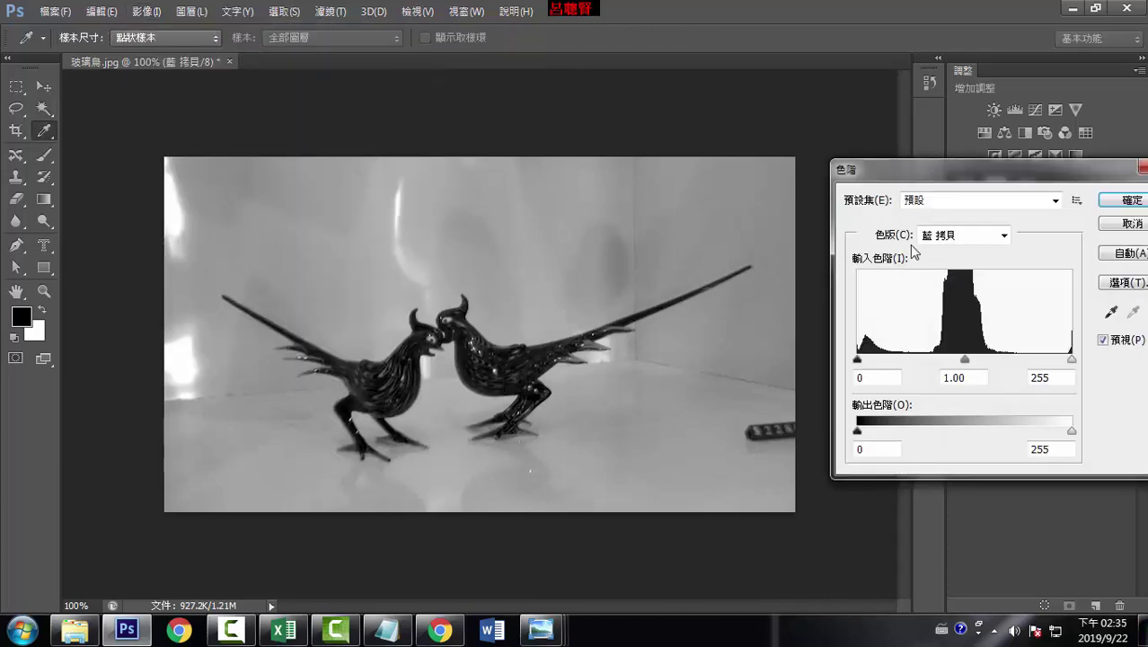
pyautogui.moveTo(964, 205); pyautogui.dragTo(833, 151)
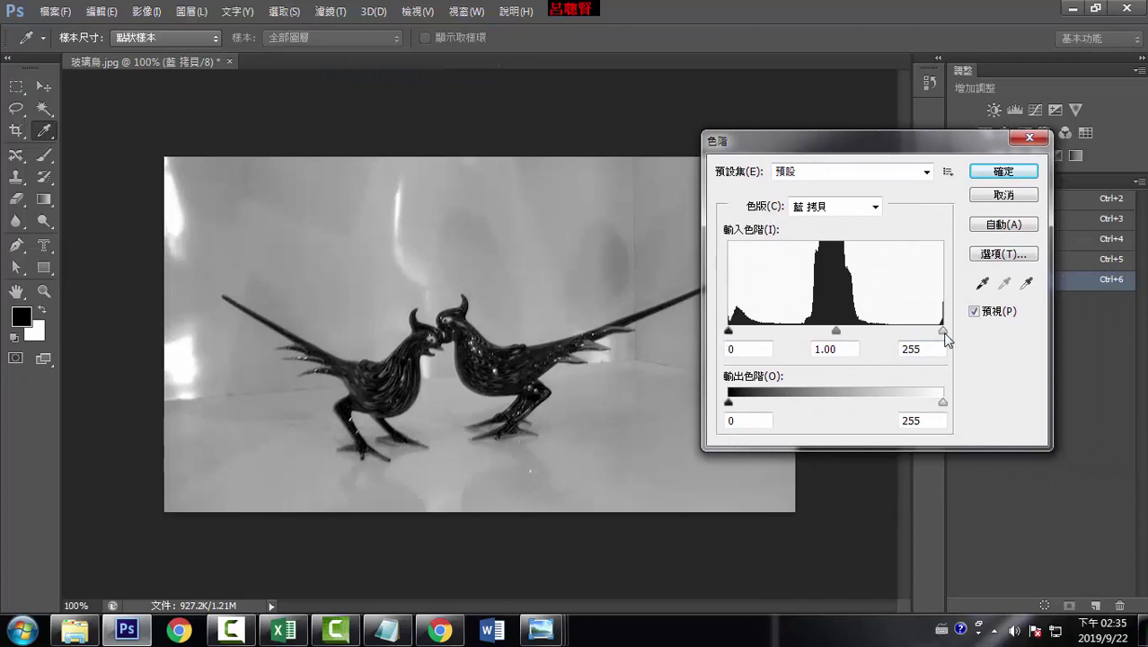
pyautogui.moveTo(942, 331); pyautogui.dragTo(857, 332)
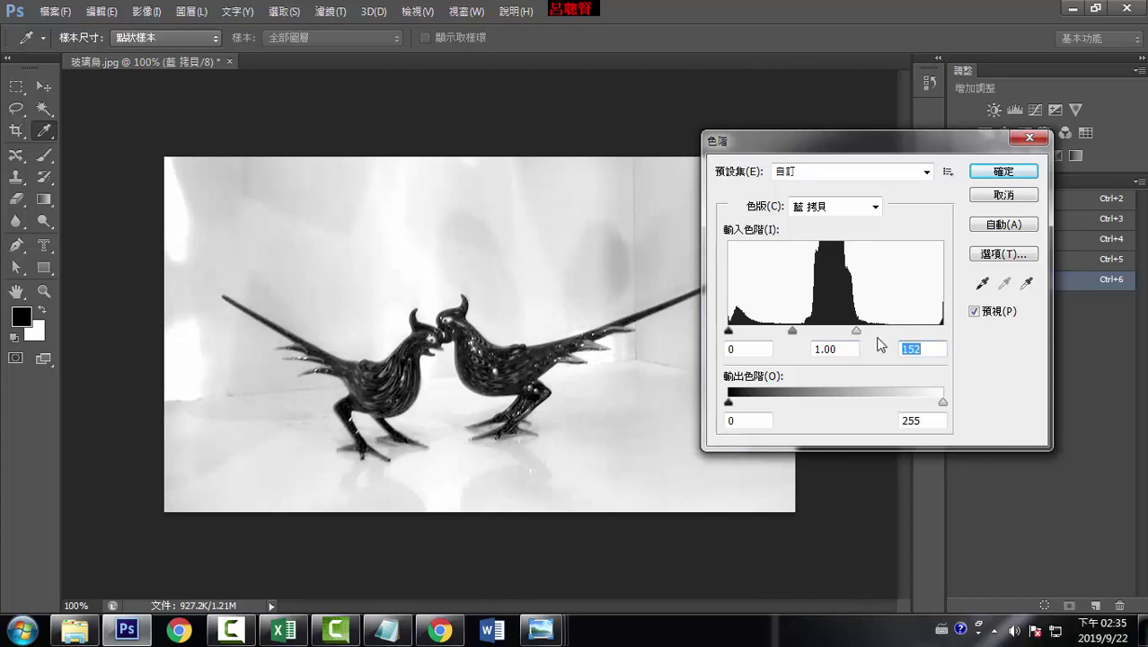
pyautogui.moveTo(856, 330); pyautogui.dragTo(799, 332)
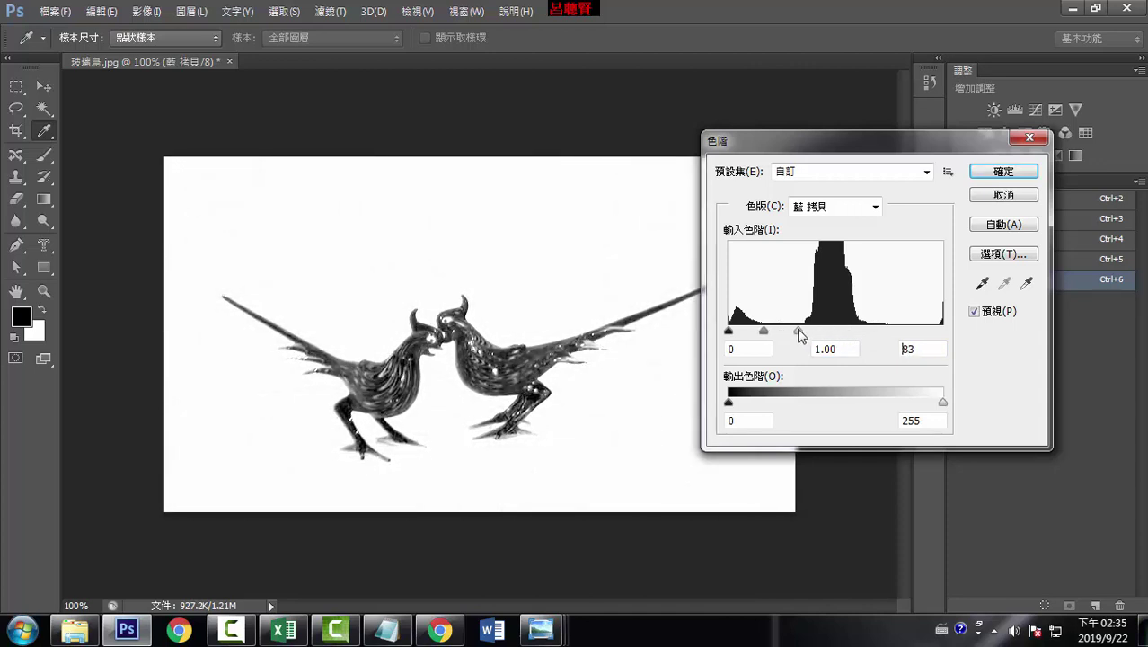
pyautogui.moveTo(729, 332); pyautogui.dragTo(784, 337)
pyautogui.moveTo(828, 141); pyautogui.dragTo(929, 130)
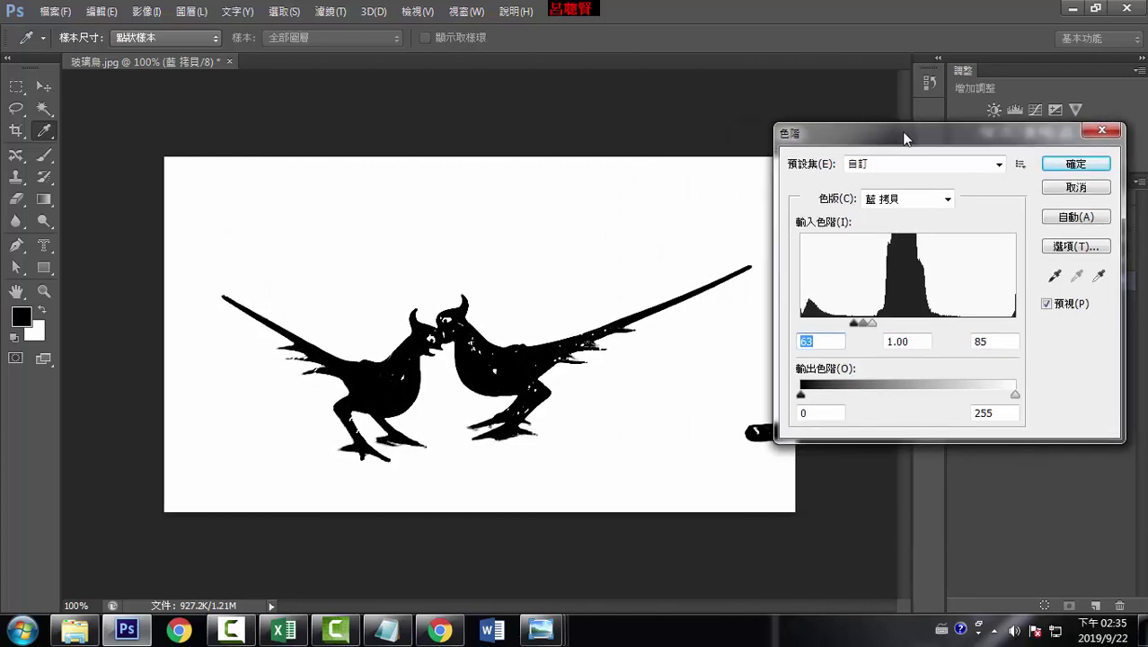
pyautogui.click(1104, 160)
pyautogui.press('w')
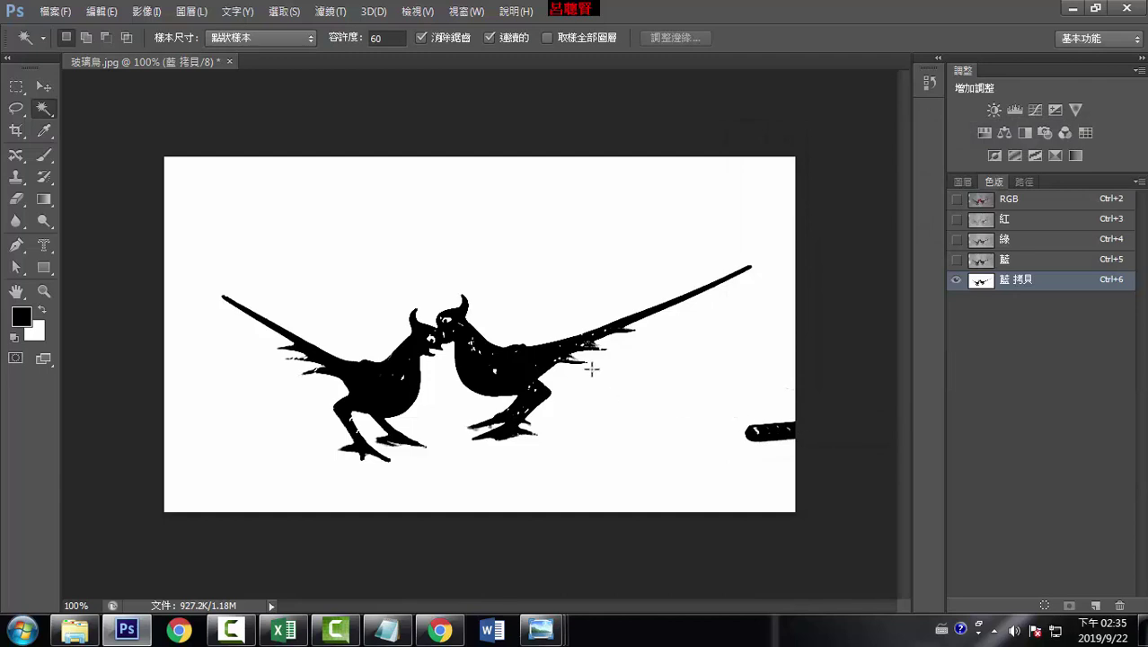
# - Marquee-select the black bar at lower right, fill it white, and deselect
pyautogui.click(16, 86)
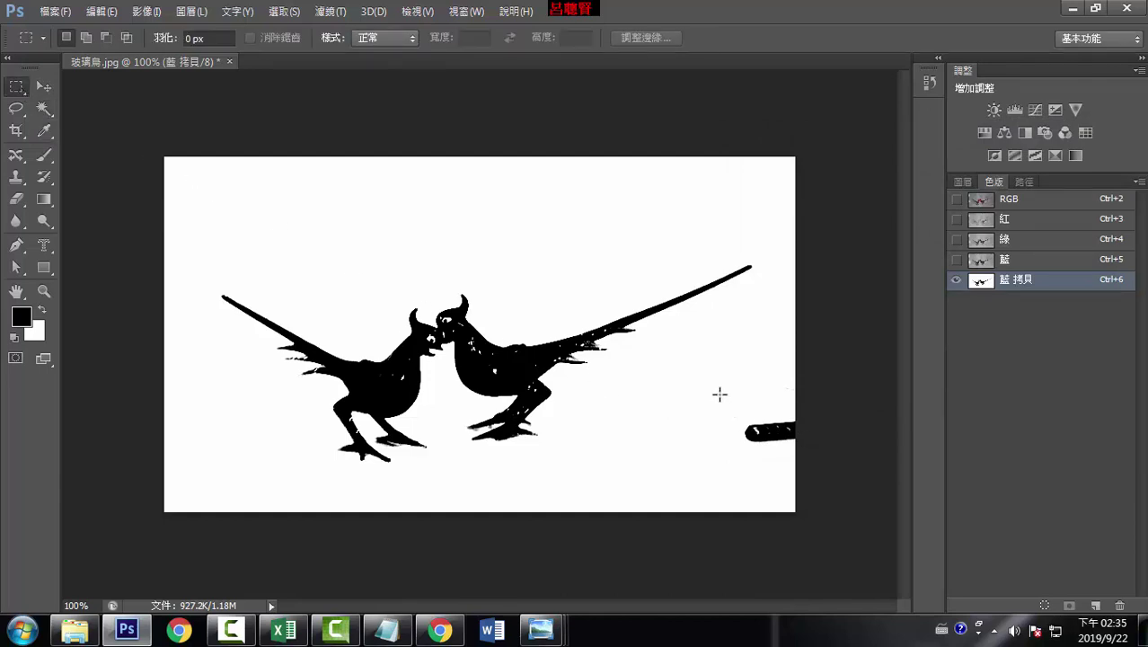
pyautogui.moveTo(716, 390); pyautogui.dragTo(804, 497)
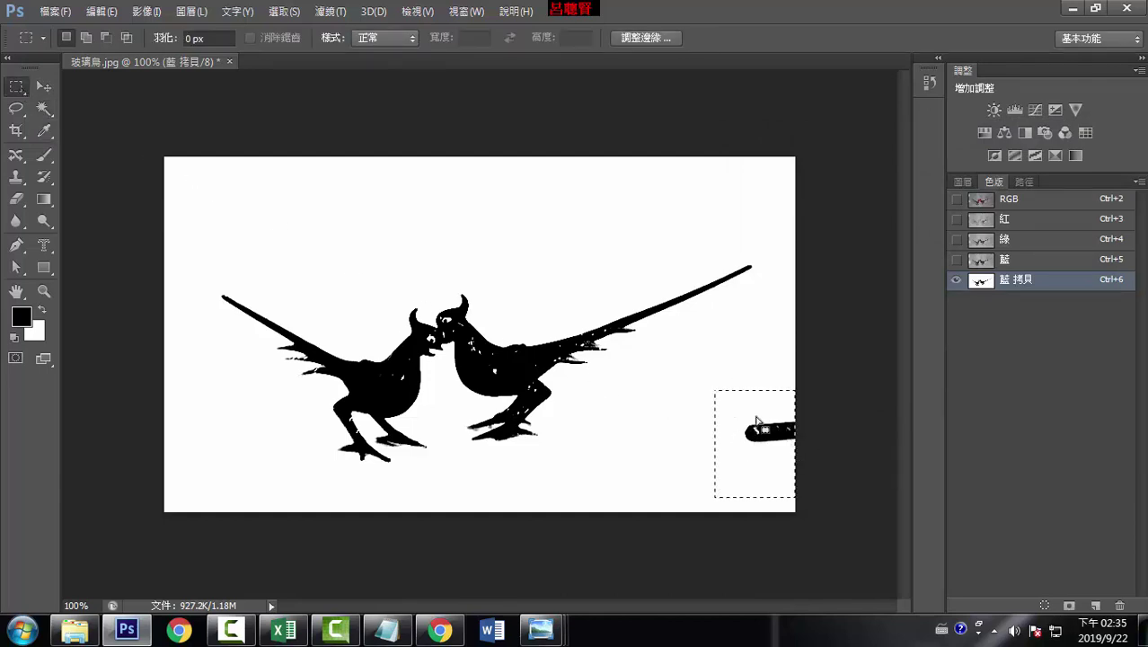
pyautogui.click(101, 12)
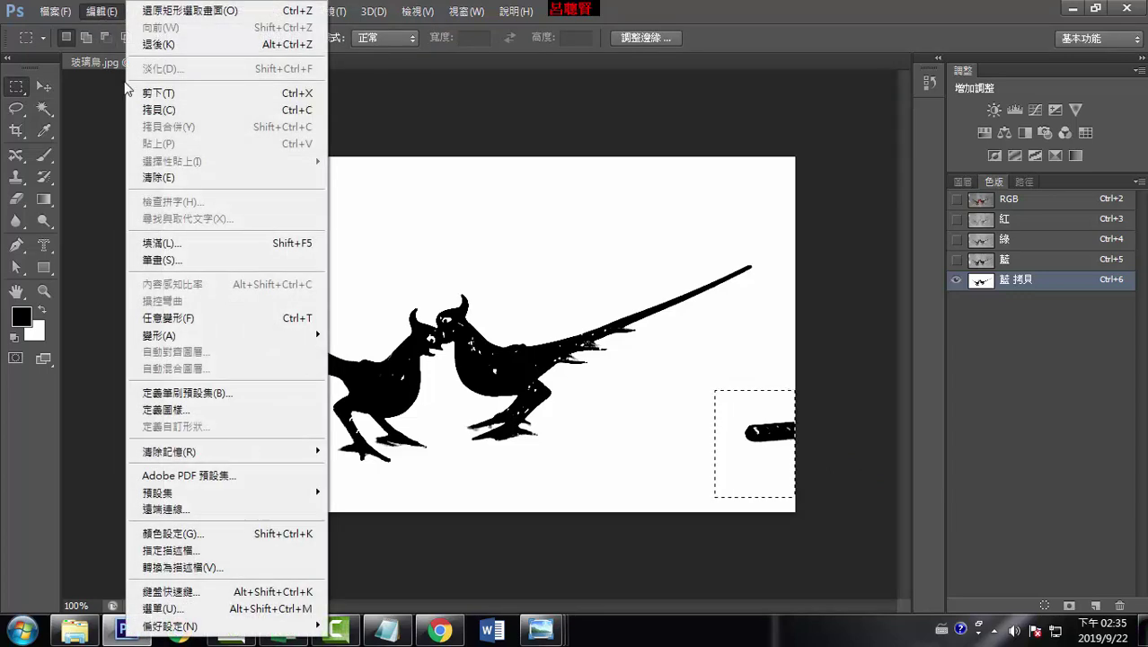
pyautogui.click(162, 243)
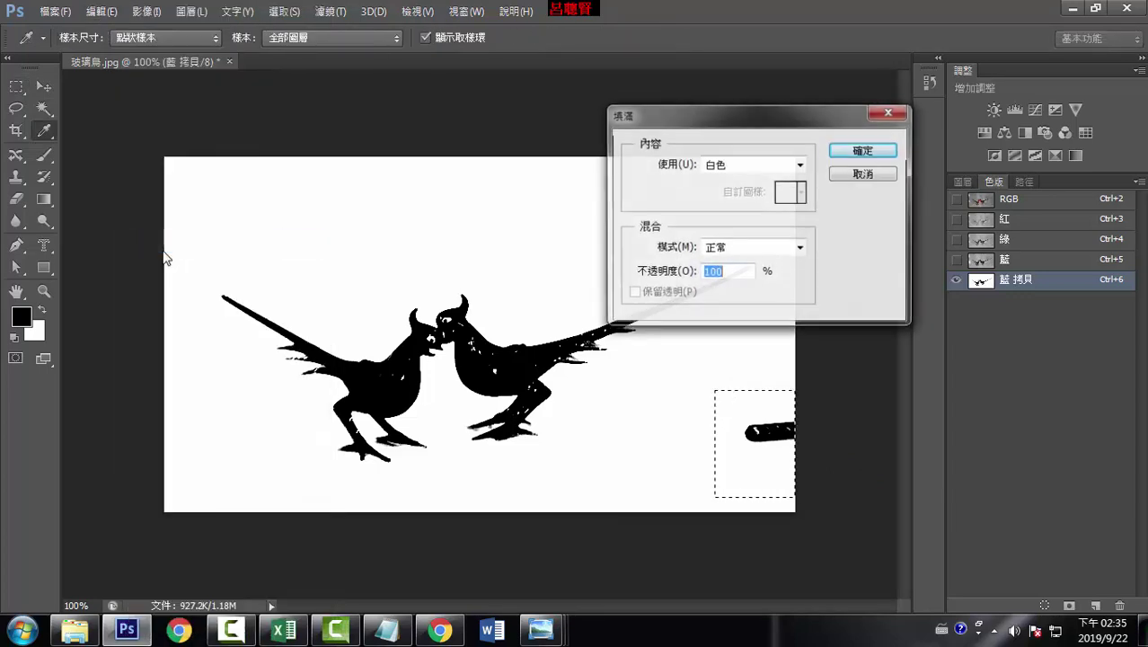
pyautogui.click(858, 152)
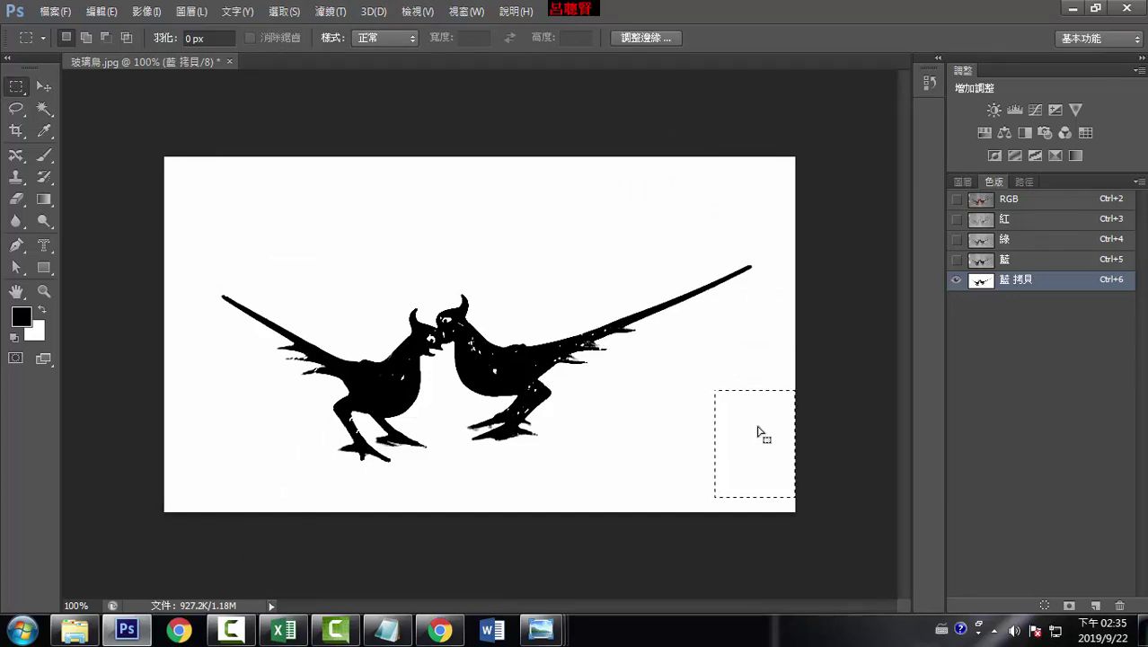
pyautogui.hotkey('ctrl', 'd')
pyautogui.click(285, 13)
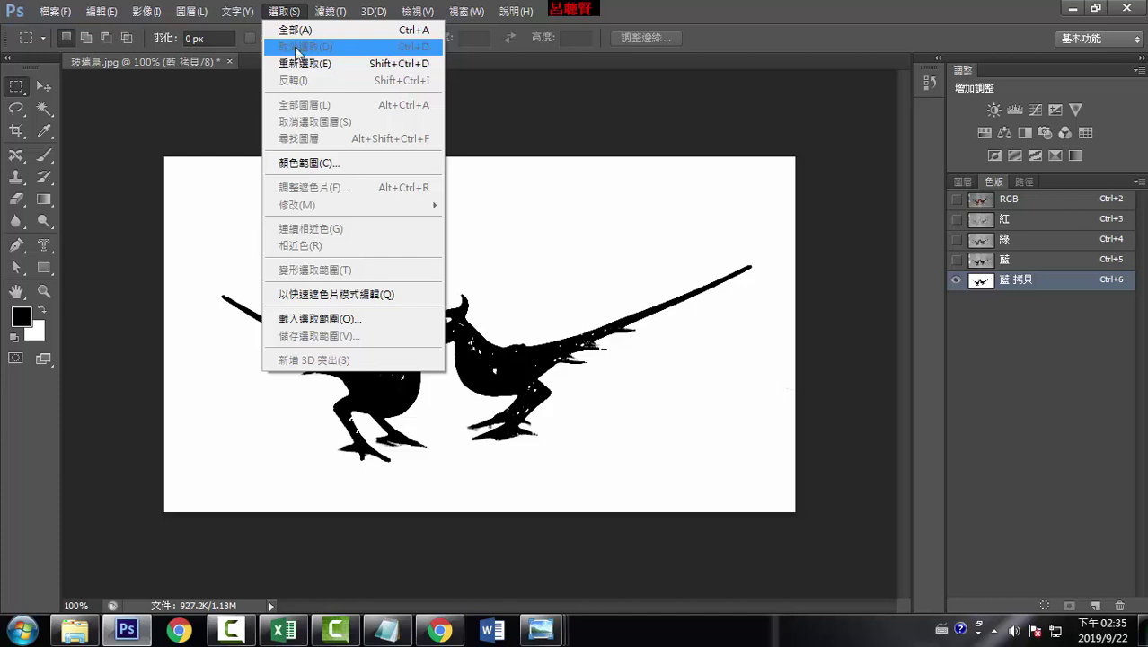
pyautogui.click(551, 79)
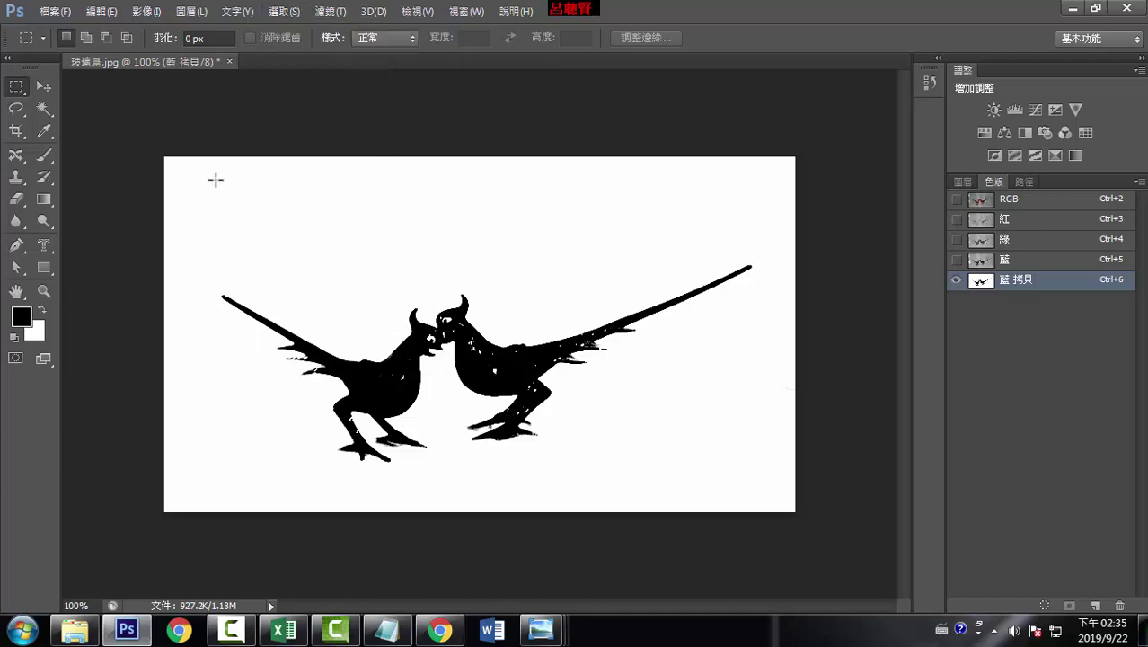
# - Magic Wand-select the white background around the birds at tolerance 60
pyautogui.click(49, 117)
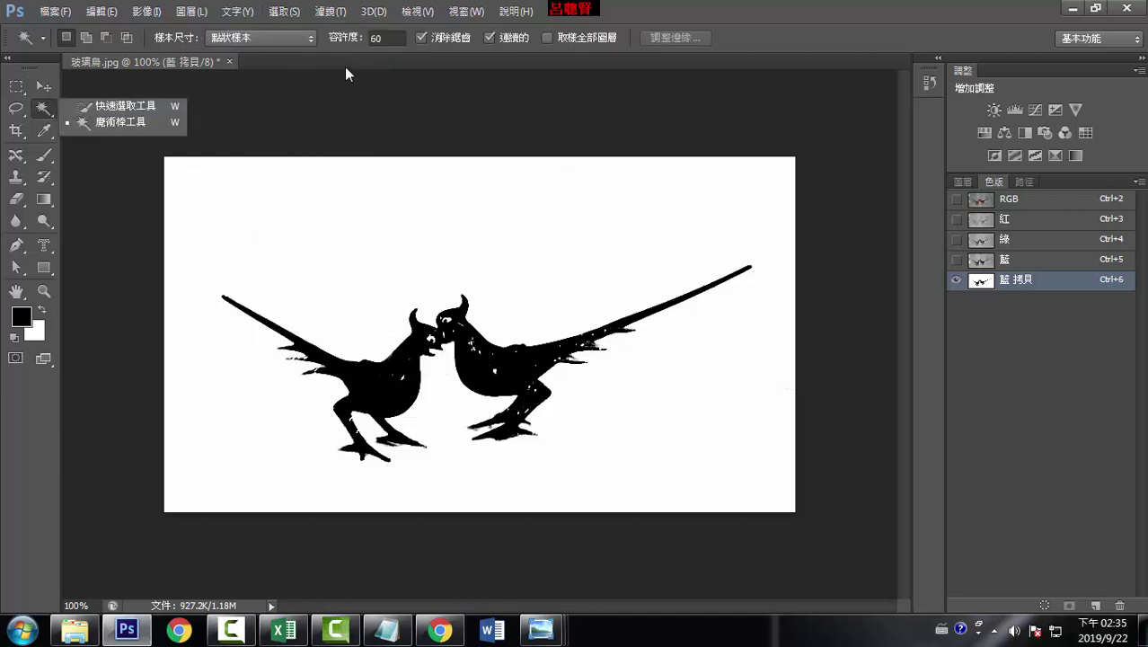
pyautogui.click(386, 40)
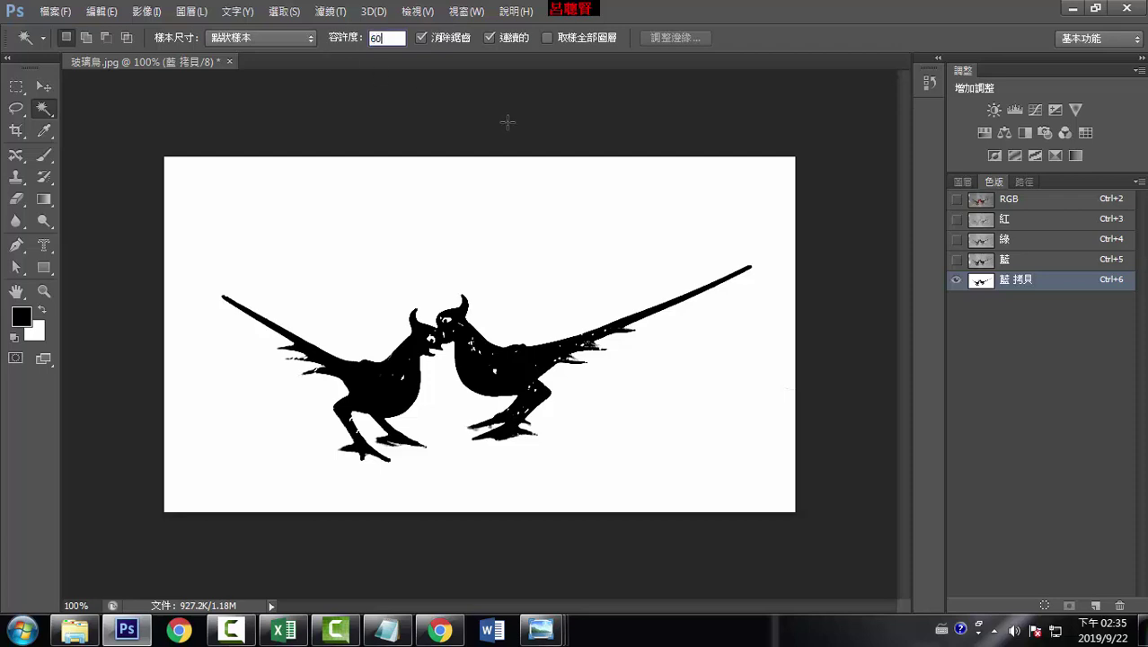
pyautogui.click(479, 235)
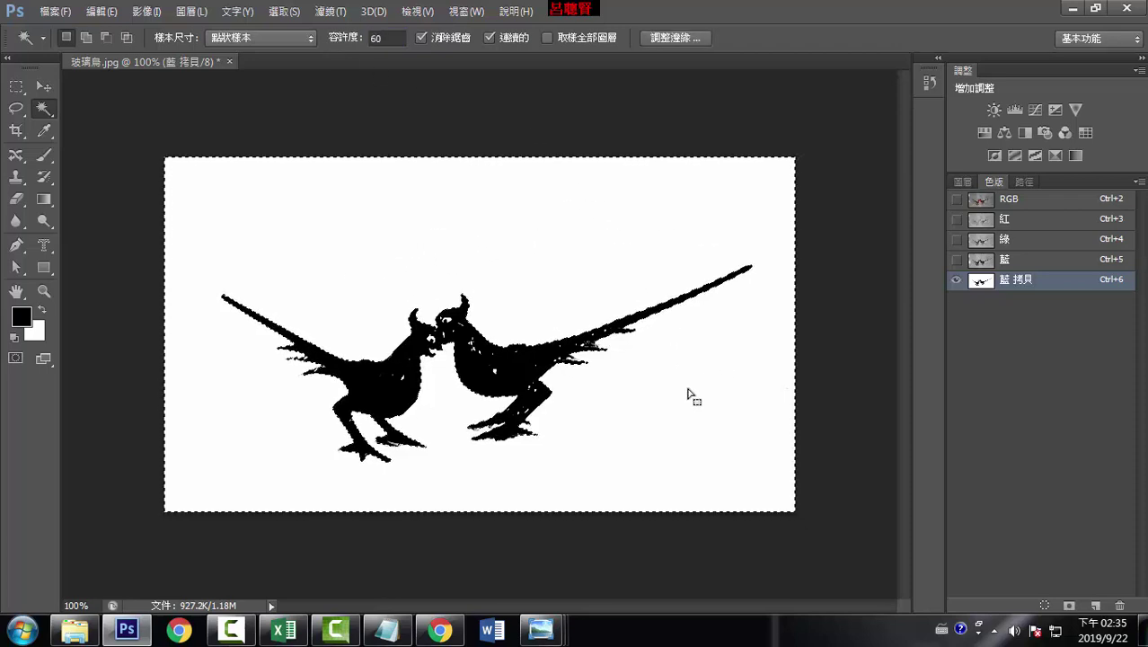
pyautogui.click(102, 11)
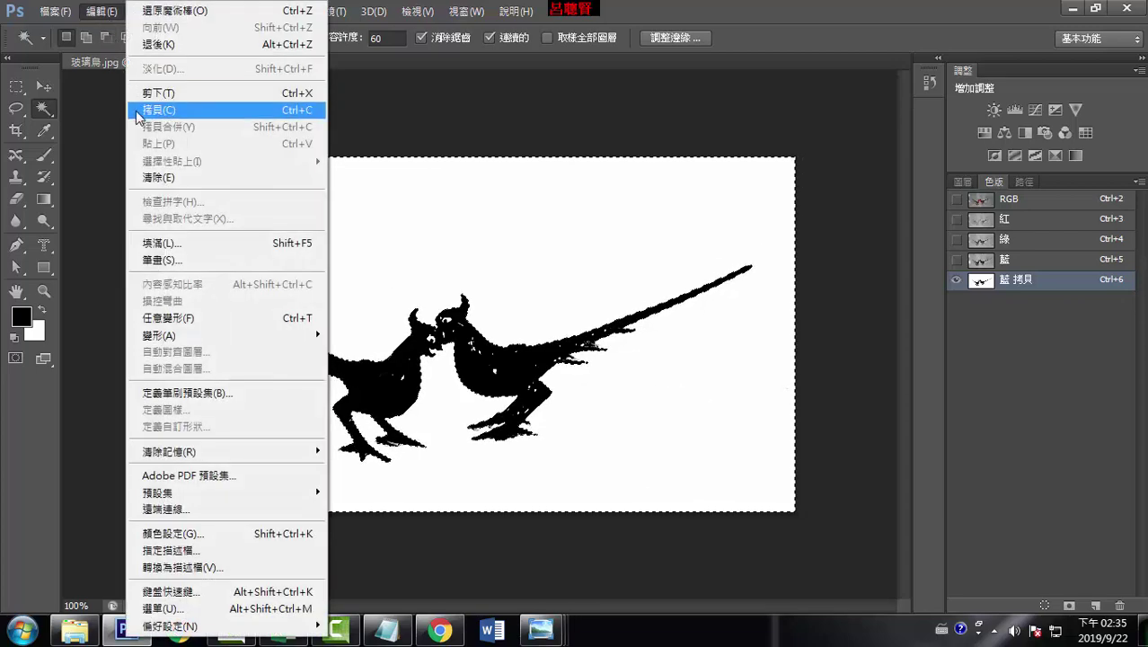
# - Fill the selected background with white and deselect
pyautogui.click(161, 243)
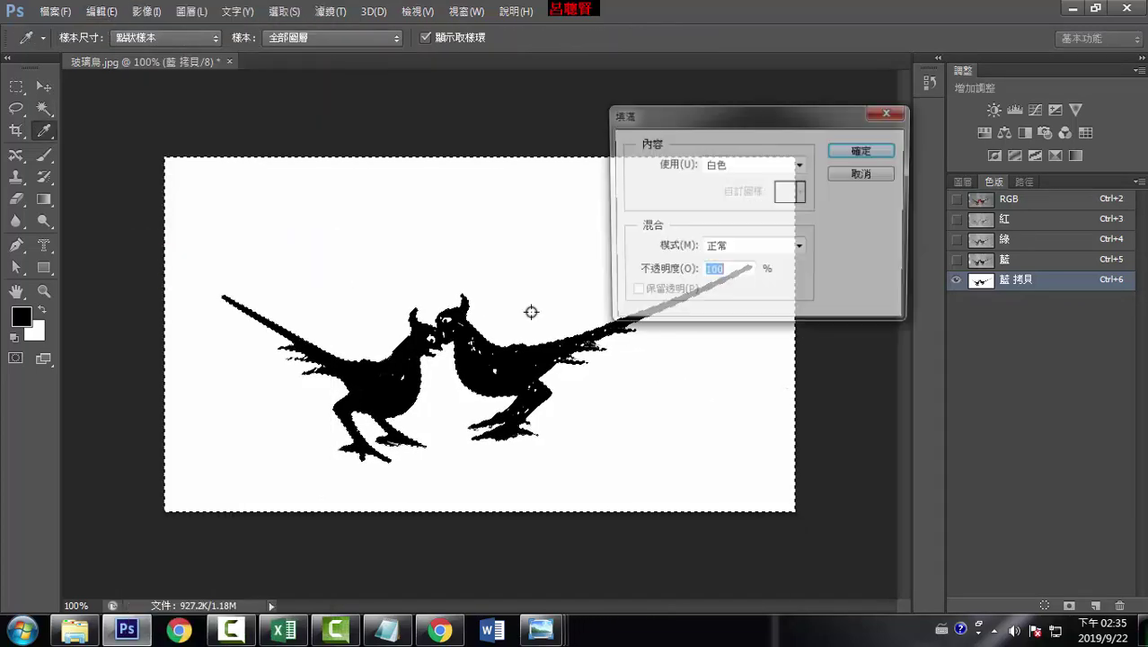
pyautogui.click(849, 153)
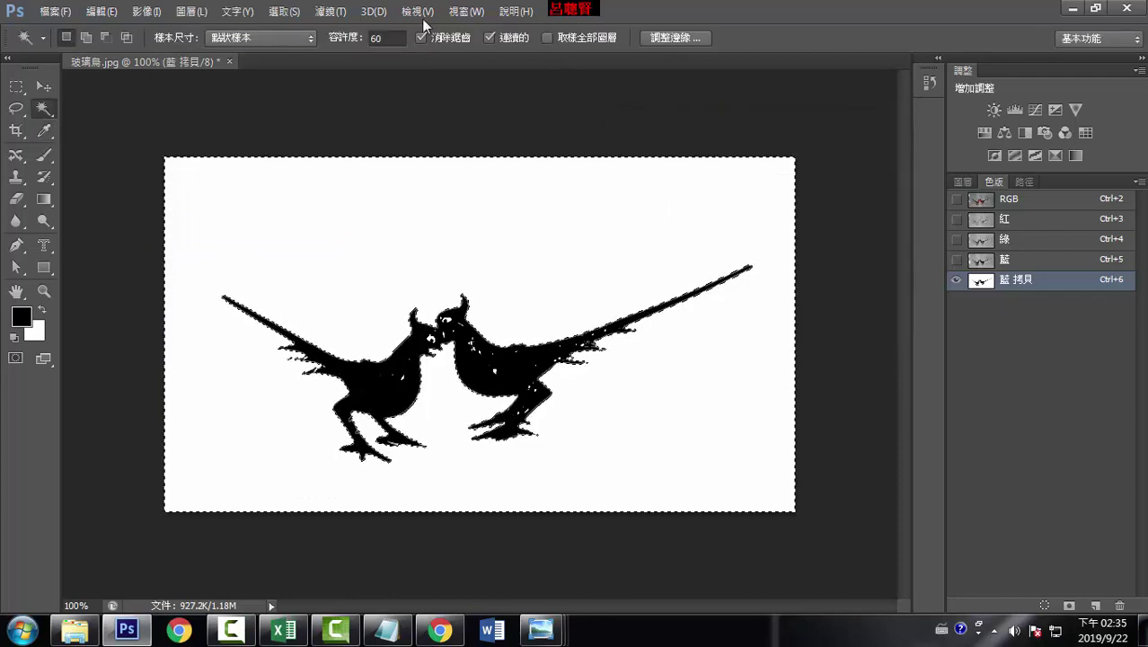
pyautogui.click(289, 13)
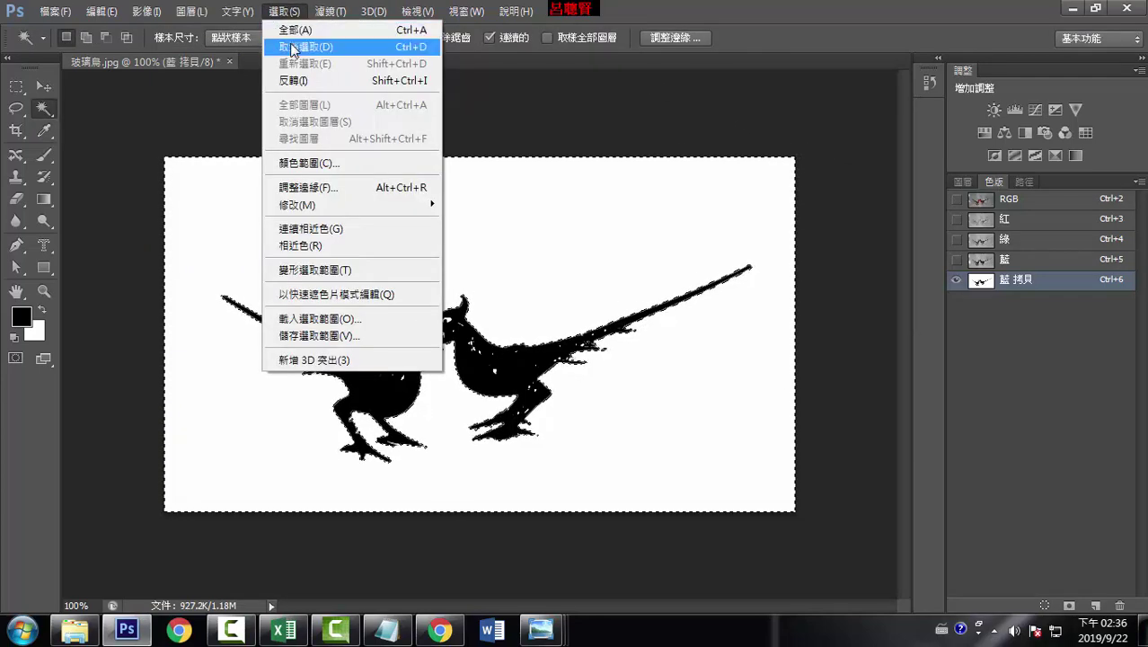
pyautogui.click(420, 52)
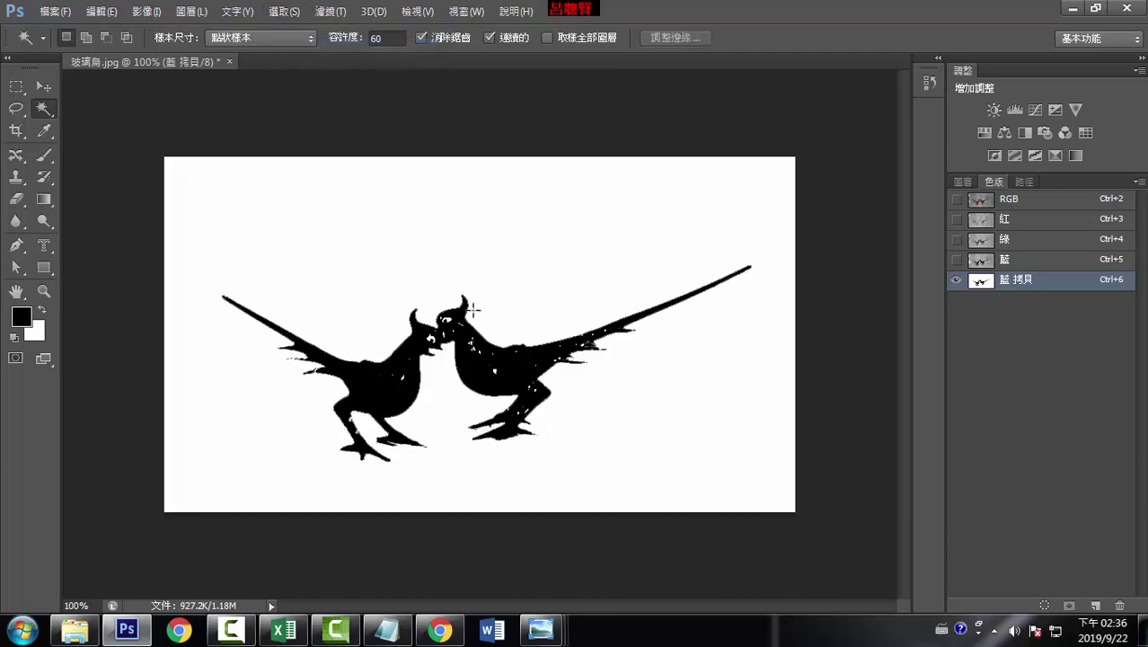
# - Invert the 藍 拷貝 channel to white birds on black and load it as a selection
pyautogui.click(140, 13)
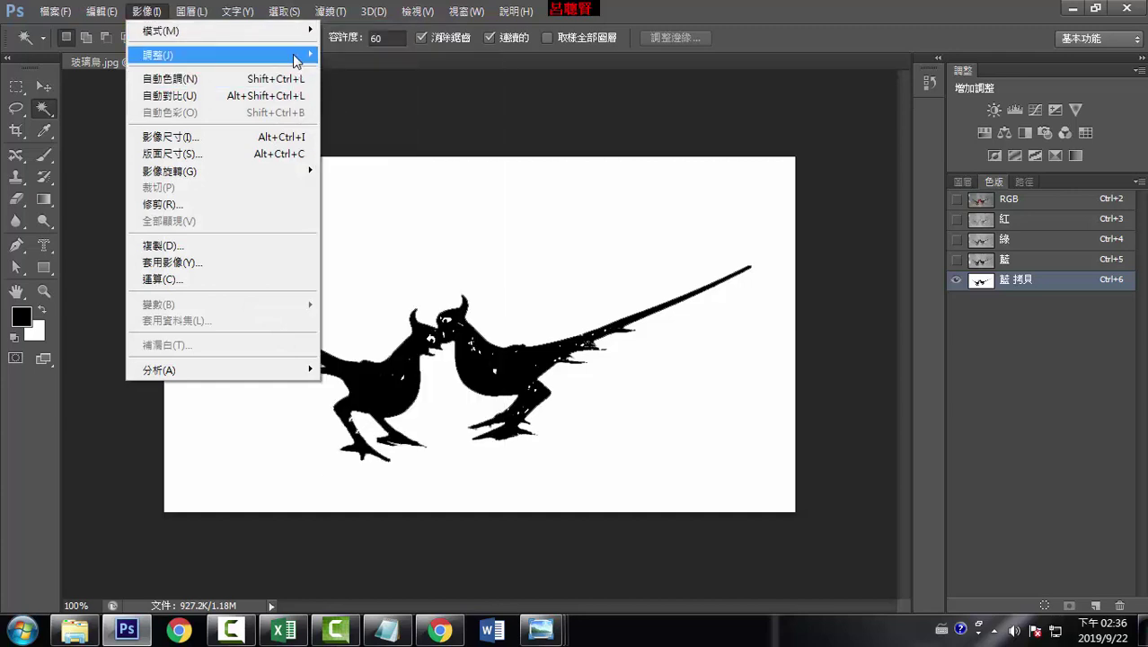
pyautogui.moveTo(158, 55)
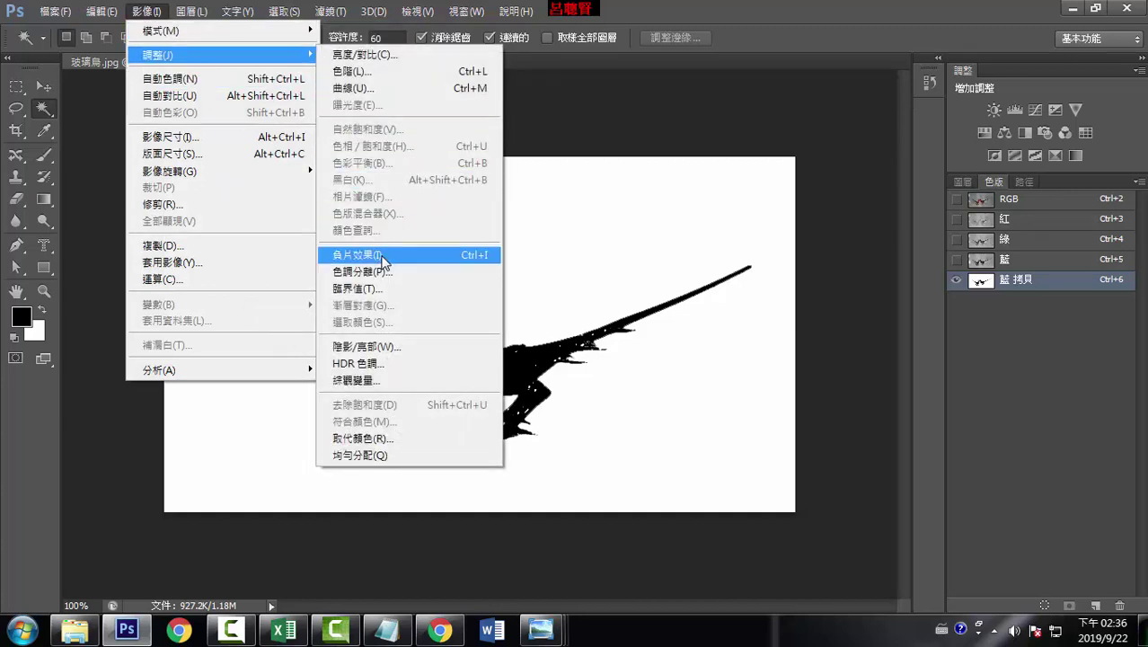
pyautogui.click(383, 258)
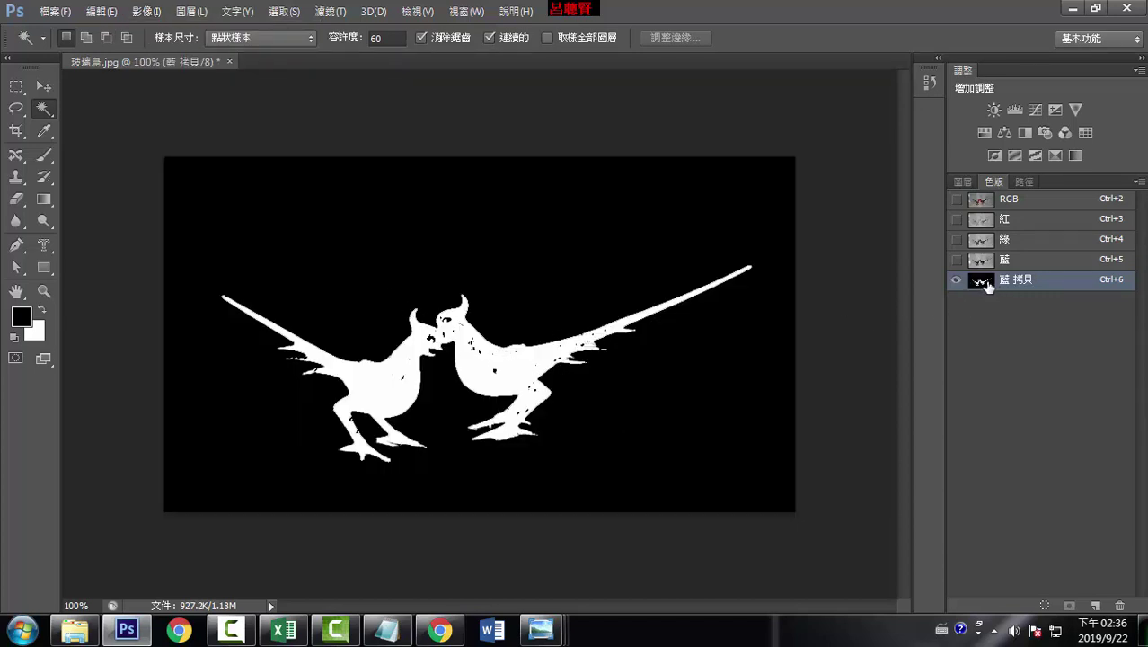
pyautogui.moveTo(985, 284); pyautogui.dragTo(1044, 605)
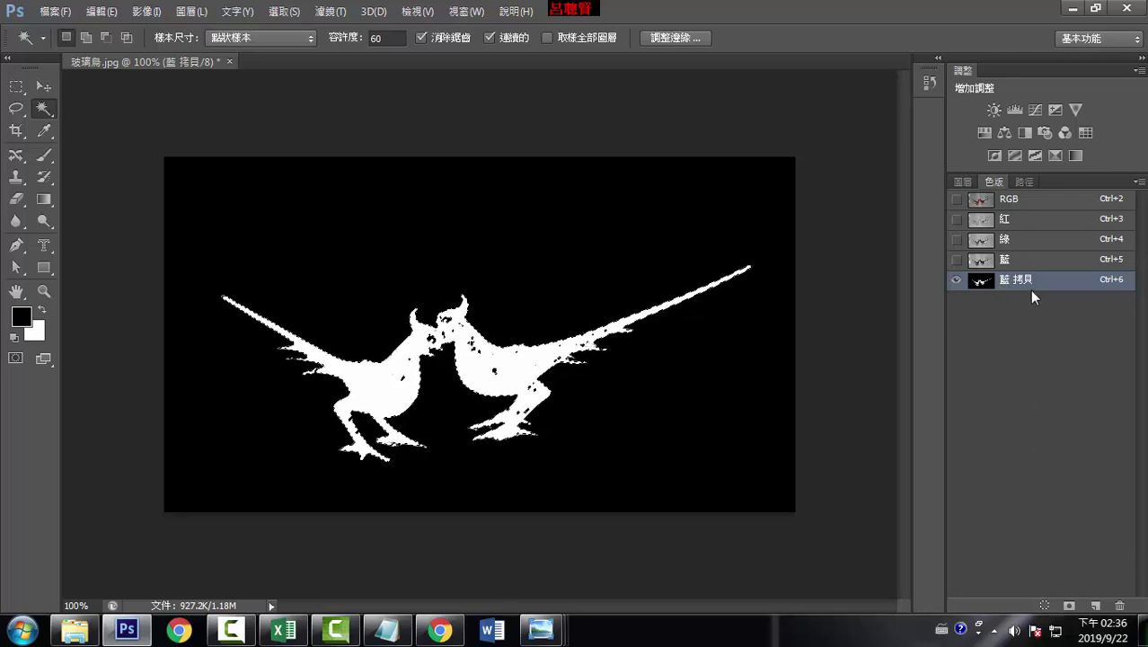
# - Return to RGB and copy-paste the selected birds onto a new layer, 圖層 1
pyautogui.click(1008, 201)
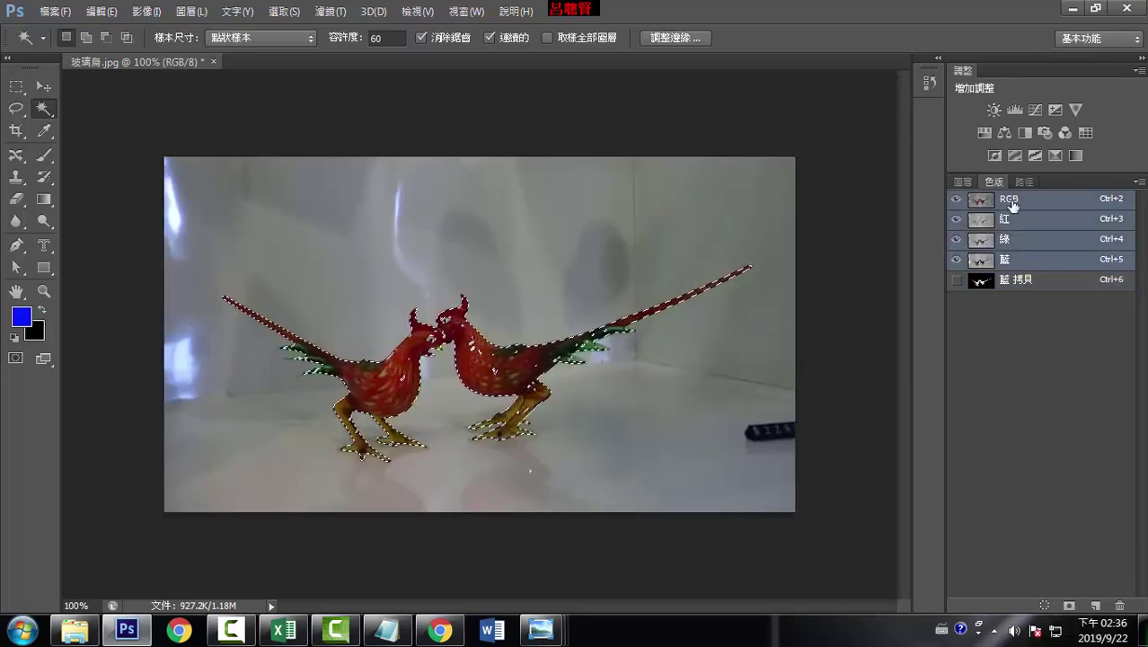
pyautogui.click(964, 182)
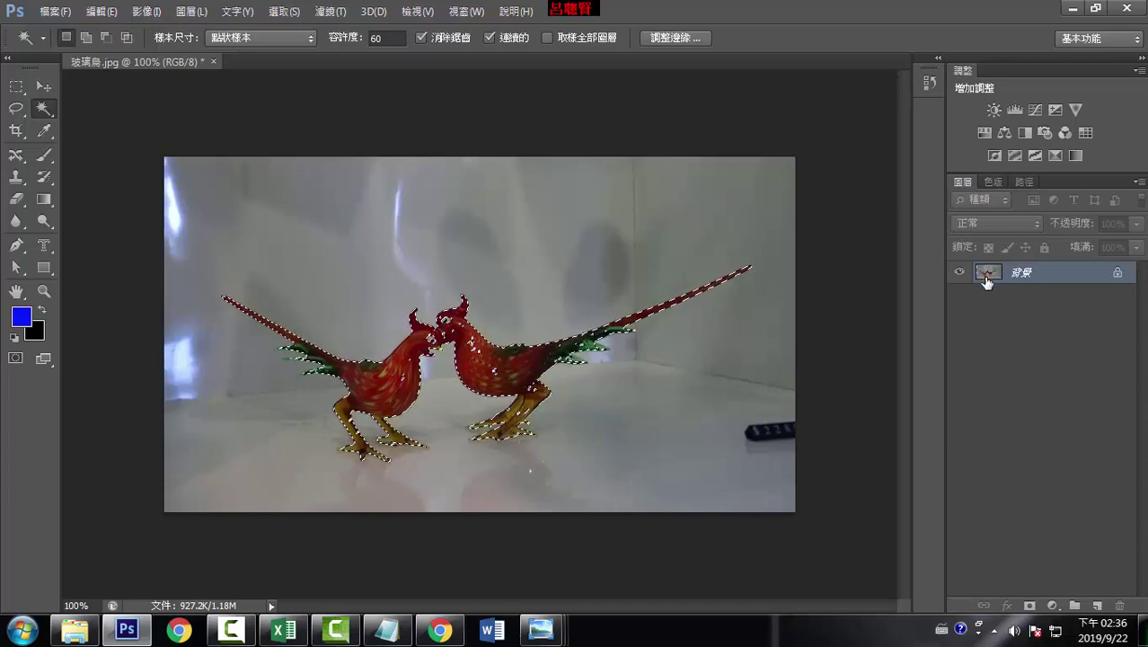
pyautogui.click(103, 14)
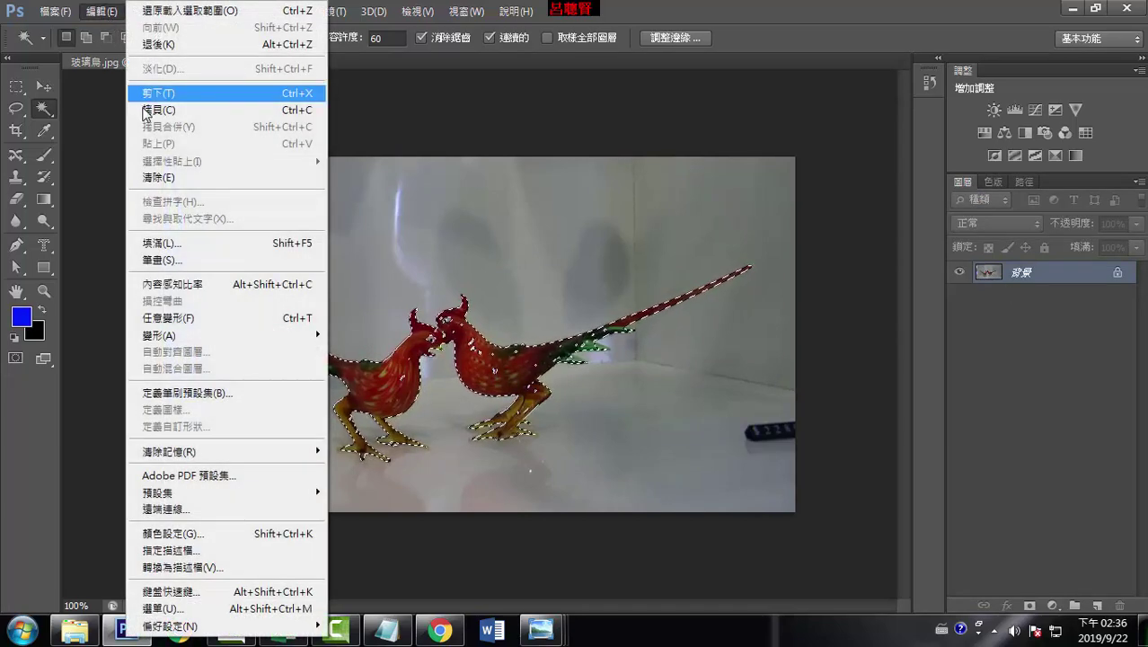
pyautogui.click(158, 109)
pyautogui.click(102, 13)
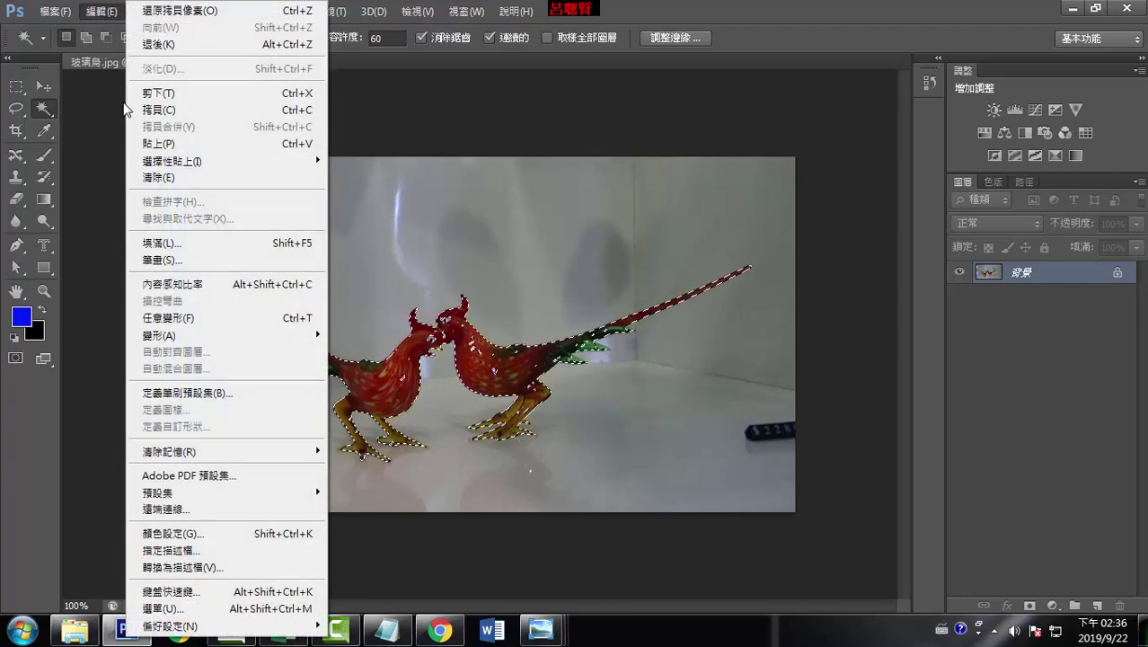
pyautogui.click(158, 144)
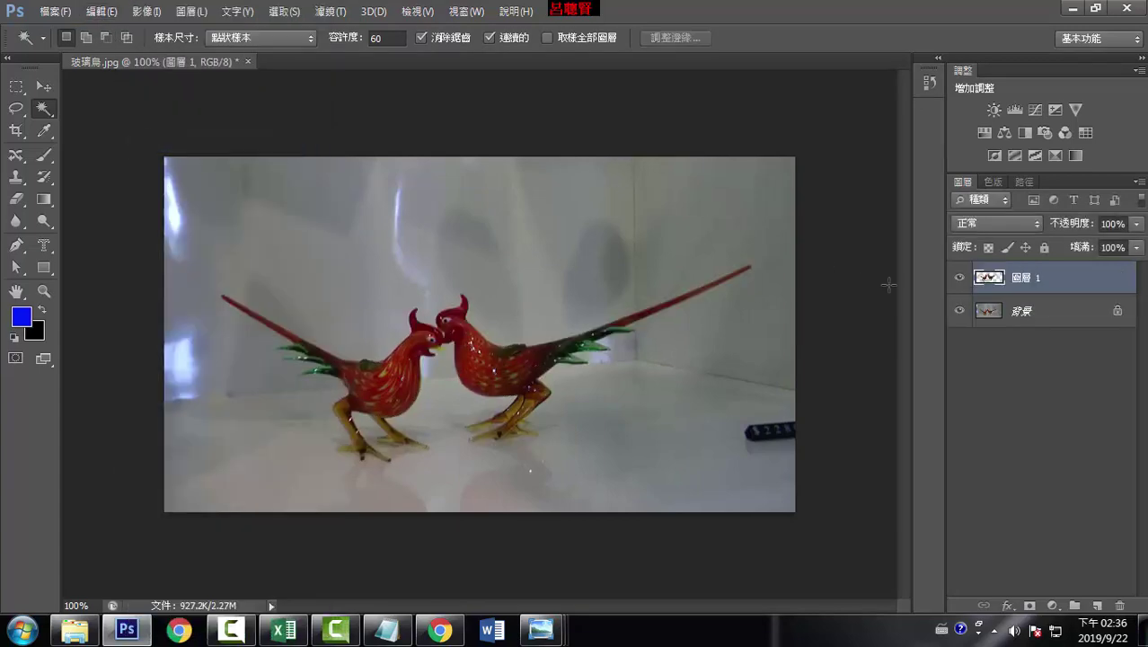
# - Hide Background, add a white-filled 圖層 2 beneath the birds, and reselect 圖層 1
pyautogui.click(960, 310)
pyautogui.click(1029, 307)
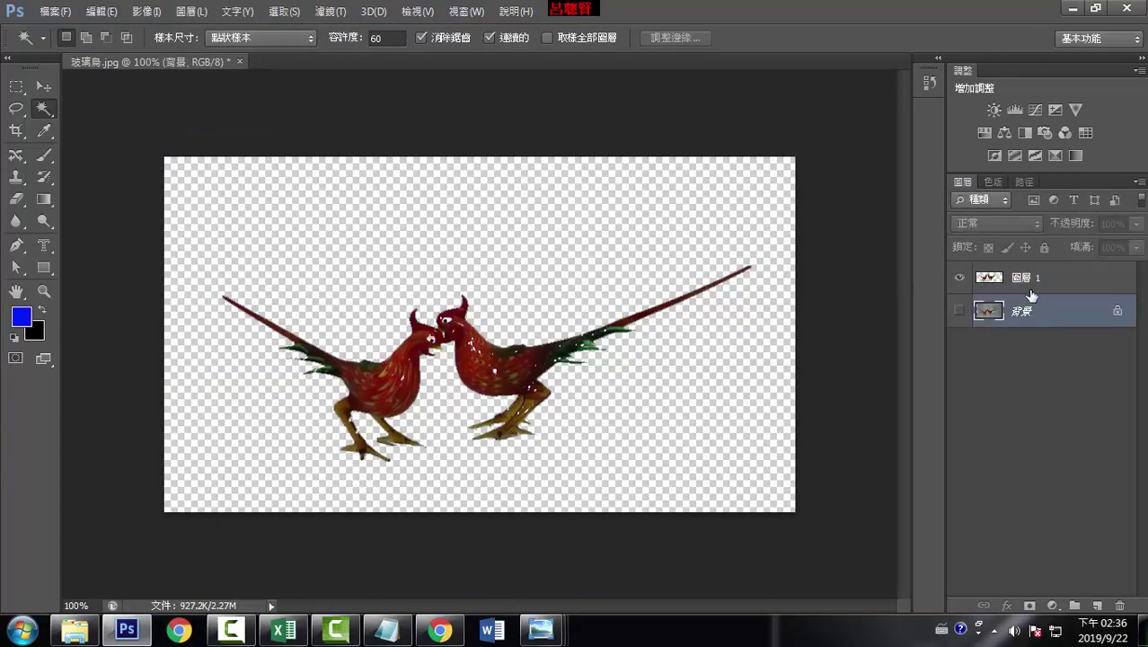
pyautogui.click(1030, 280)
pyautogui.click(1025, 310)
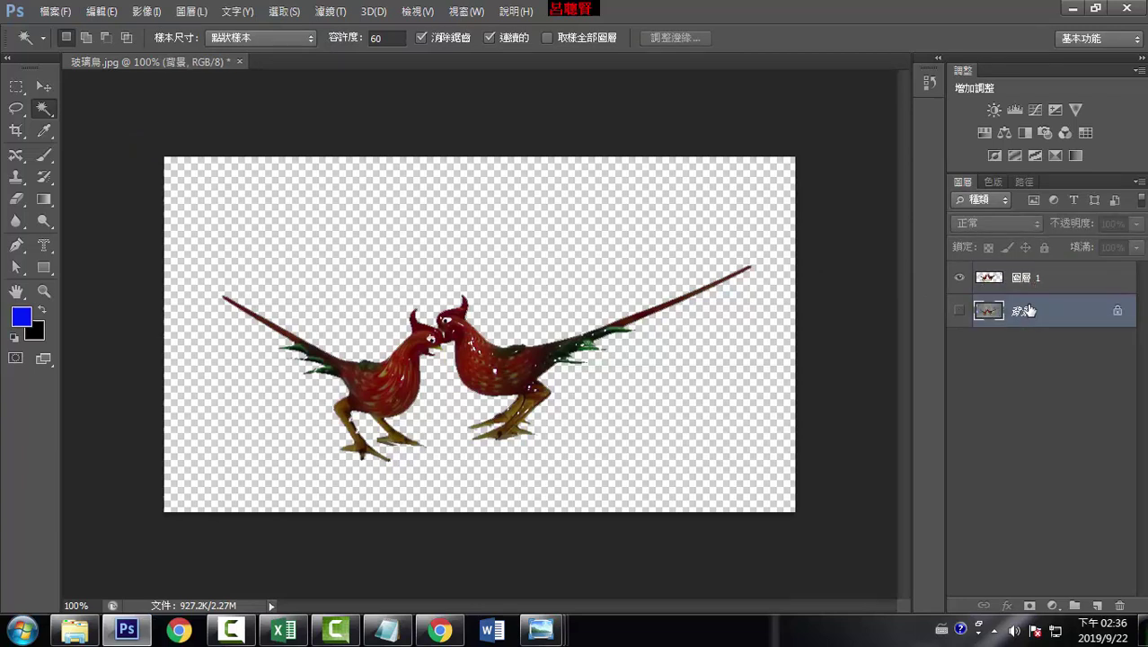
pyautogui.click(1097, 605)
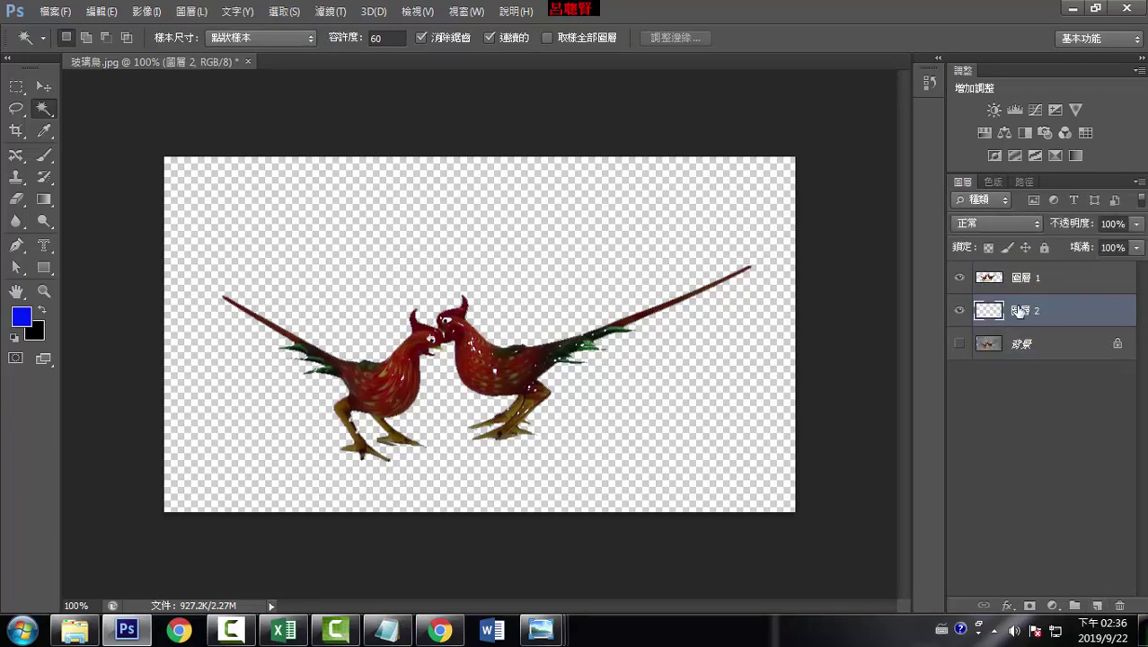
pyautogui.click(102, 13)
pyautogui.click(161, 243)
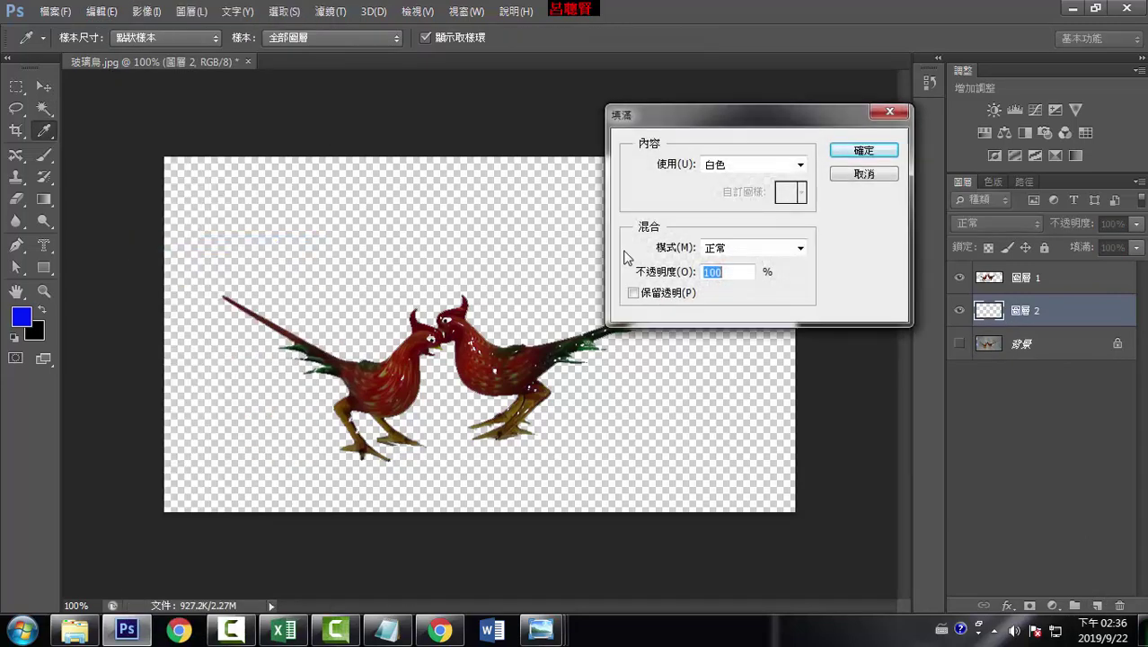
pyautogui.click(862, 151)
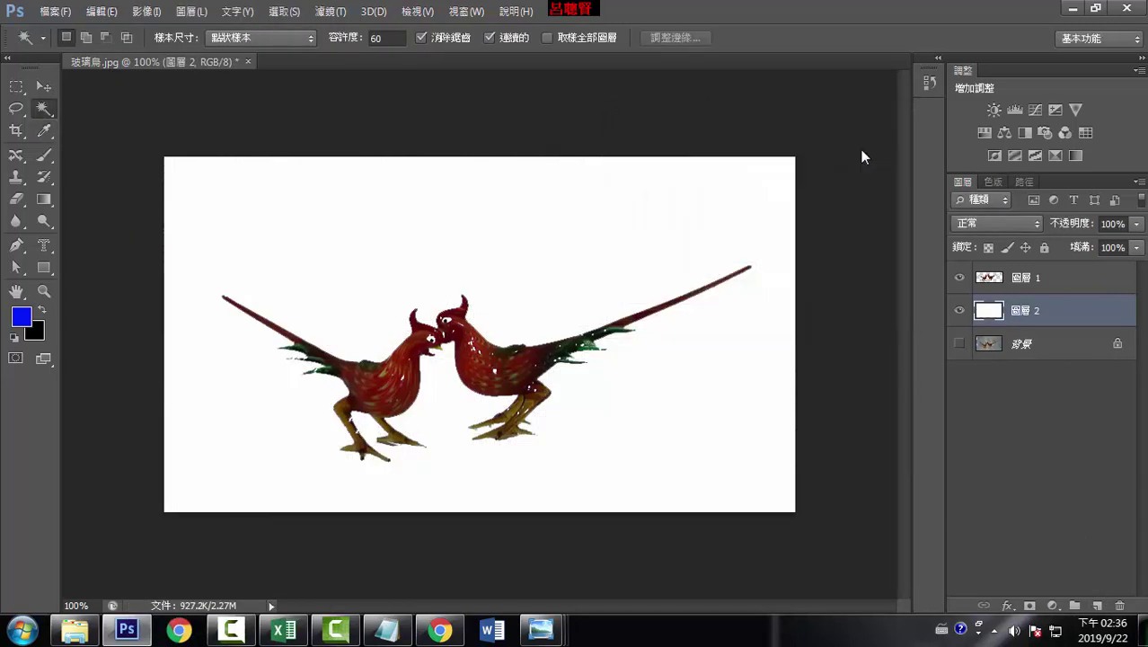
pyautogui.click(1033, 285)
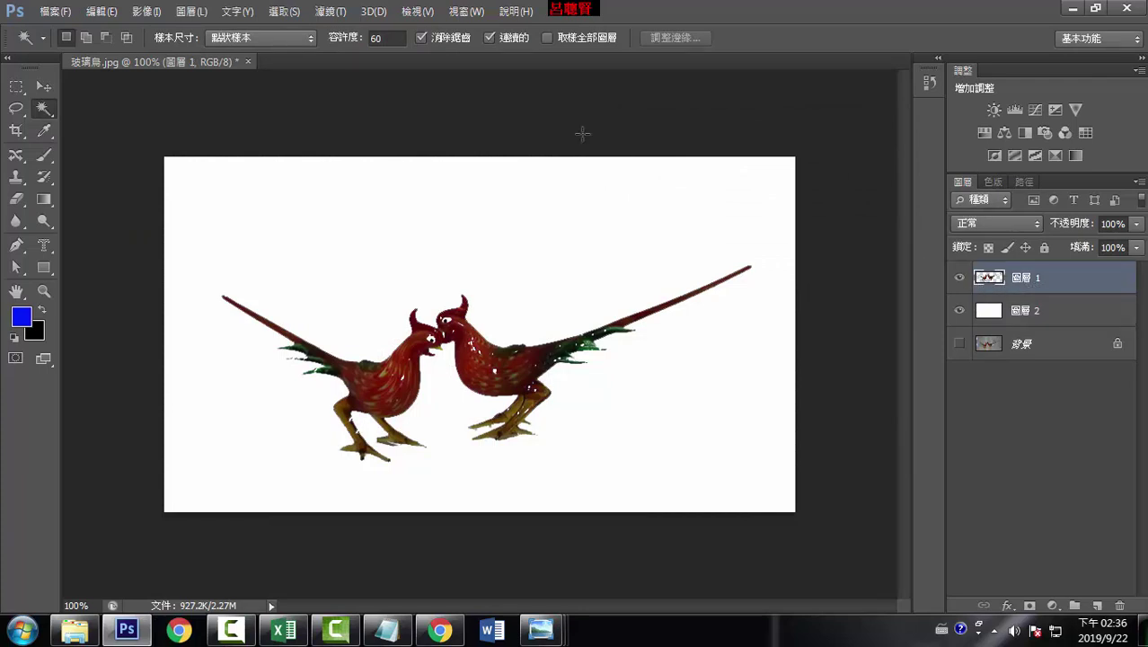
# - Apply Brightness/Contrast to the birds layer with brightness 148 and contrast 27
pyautogui.click(149, 10)
pyautogui.moveTo(158, 54)
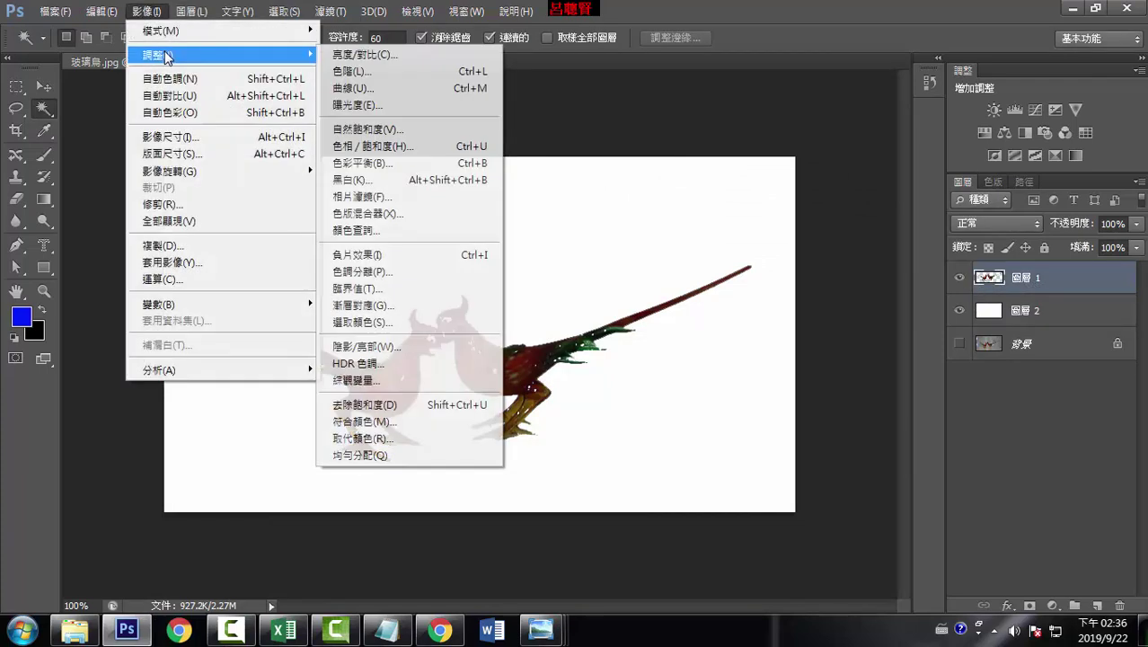
pyautogui.click(373, 61)
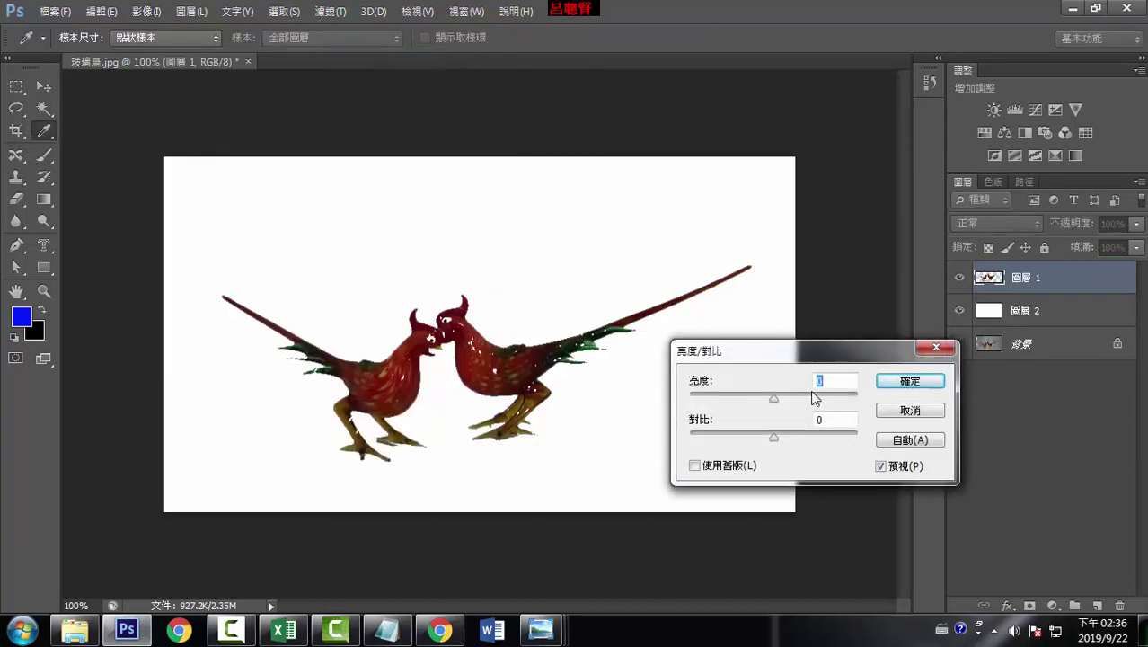
pyautogui.moveTo(773, 399); pyautogui.dragTo(856, 399)
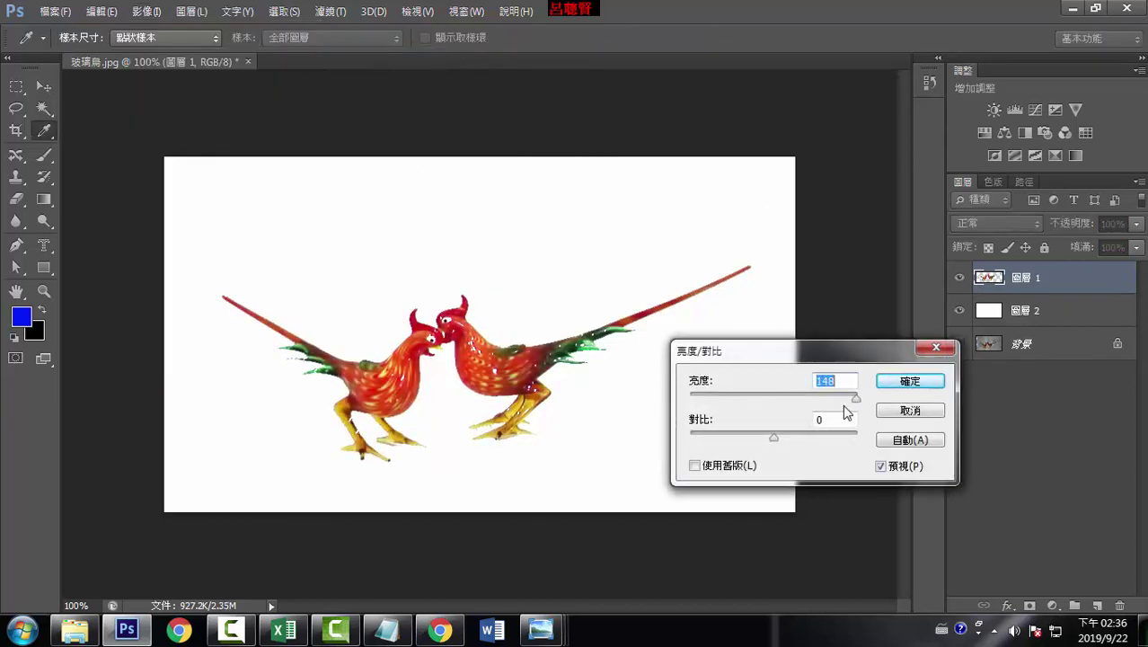
pyautogui.moveTo(774, 439)
pyautogui.mouseDown()
pyautogui.moveTo(708, 440)
pyautogui.moveTo(795, 439)
pyautogui.mouseUp()
pyautogui.moveTo(855, 399); pyautogui.dragTo(857, 398)
pyautogui.click(907, 381)
pyautogui.press('w')
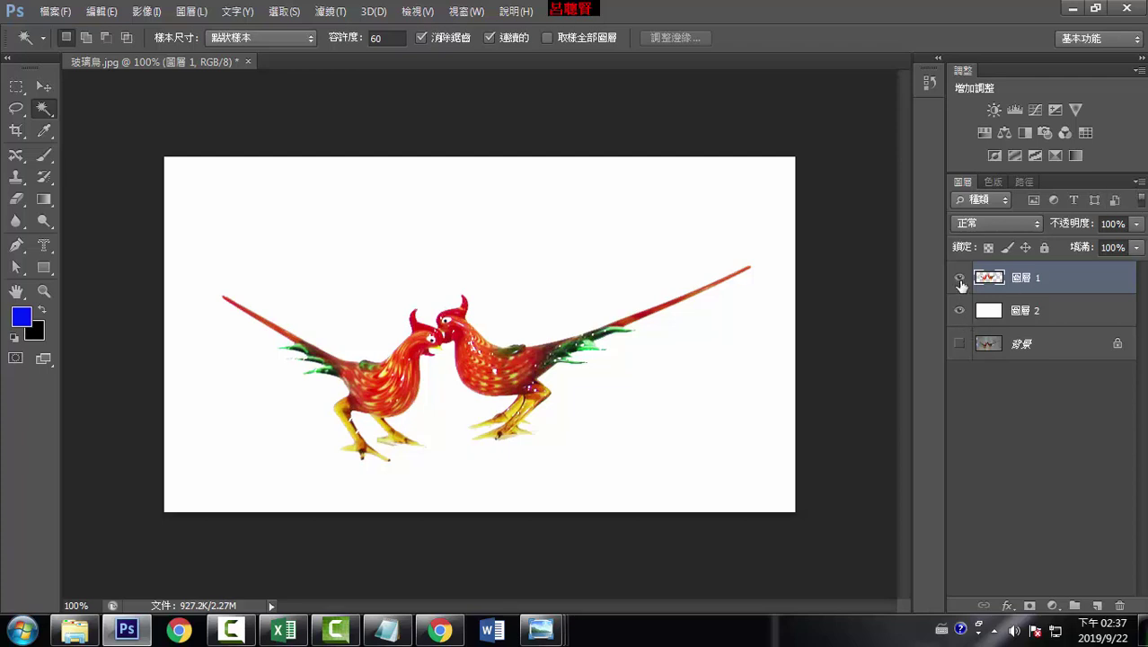
# - Toggle 圖層 1 and 圖層 2 visibility, leaving both hidden, and display the Channels list
pyautogui.moveTo(959, 279); pyautogui.dragTo(958, 378)
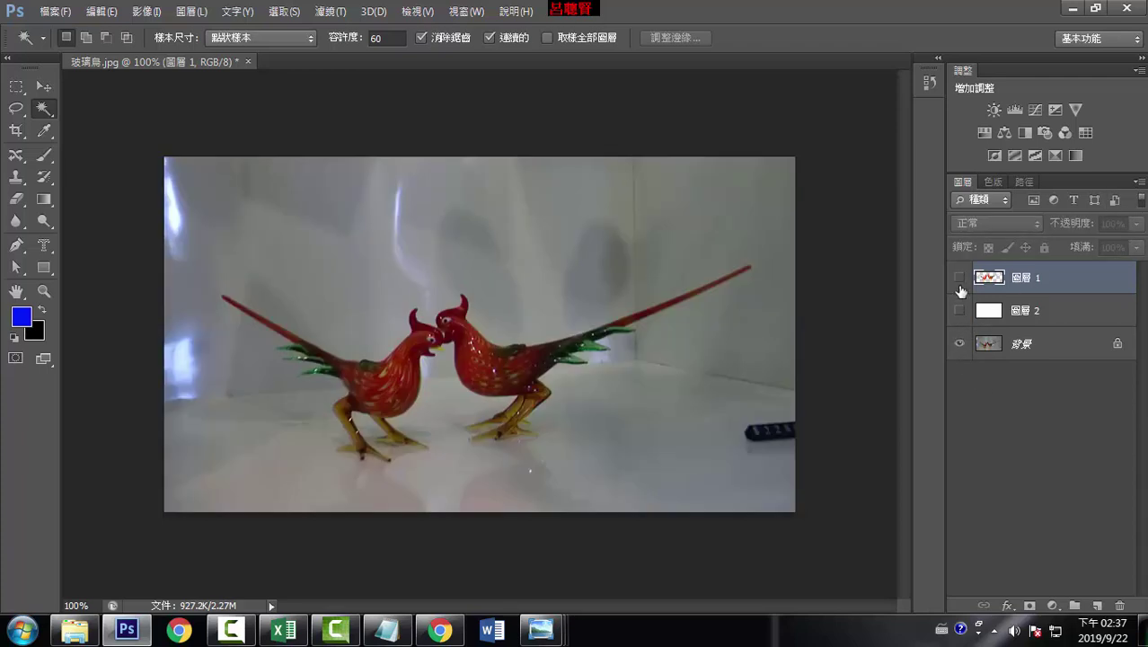
pyautogui.click(959, 277)
pyautogui.click(959, 310)
pyautogui.moveTo(959, 280); pyautogui.dragTo(959, 359)
pyautogui.click(994, 182)
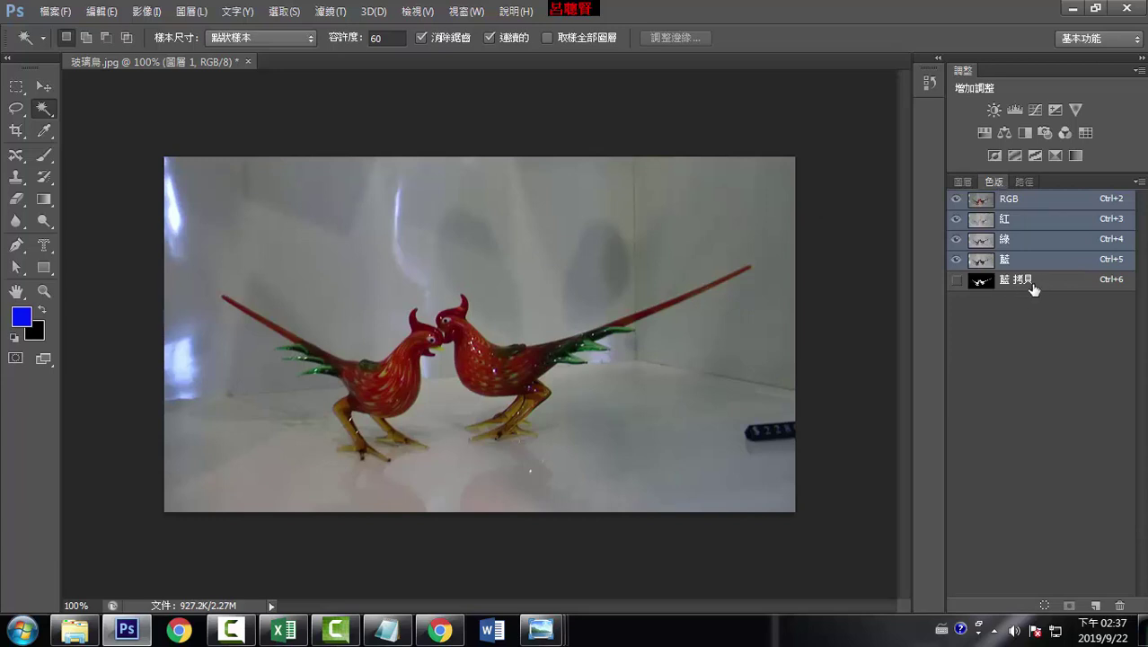